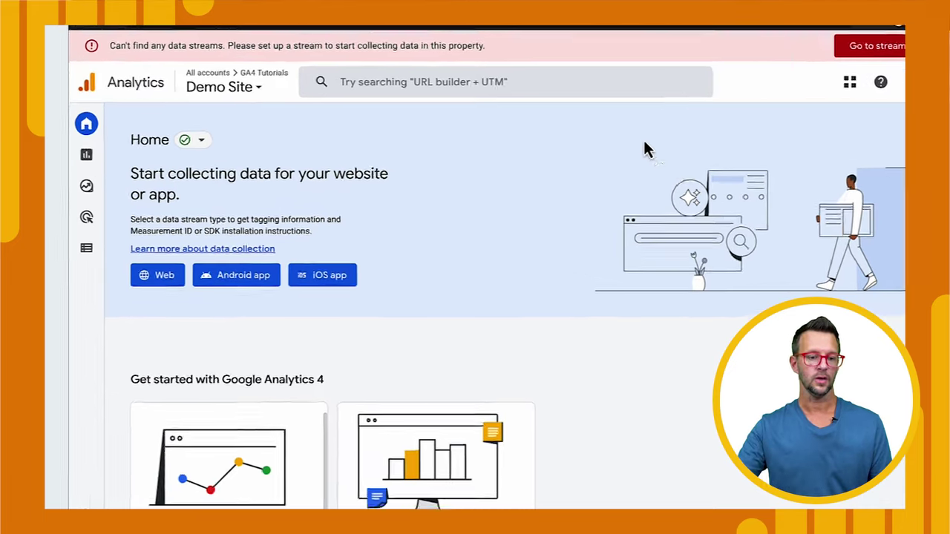
Start a Web data stream with URL gatutorials.com and stream name GA Tutorials Website.
click(146, 280)
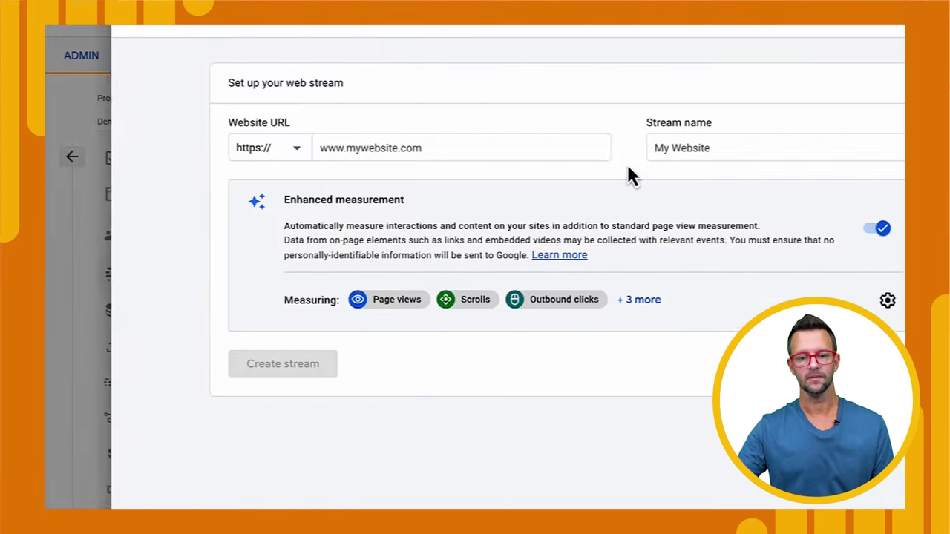
click(371, 145)
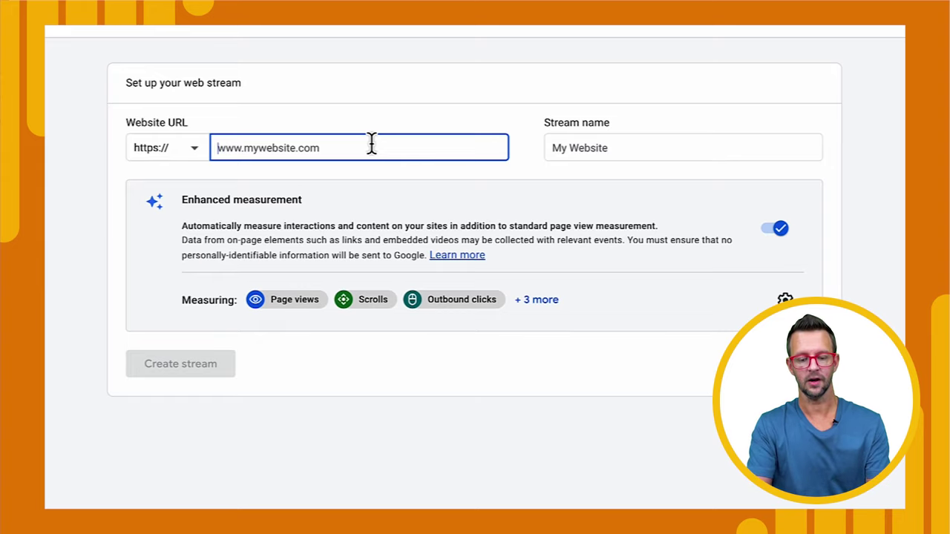
text(gatut)
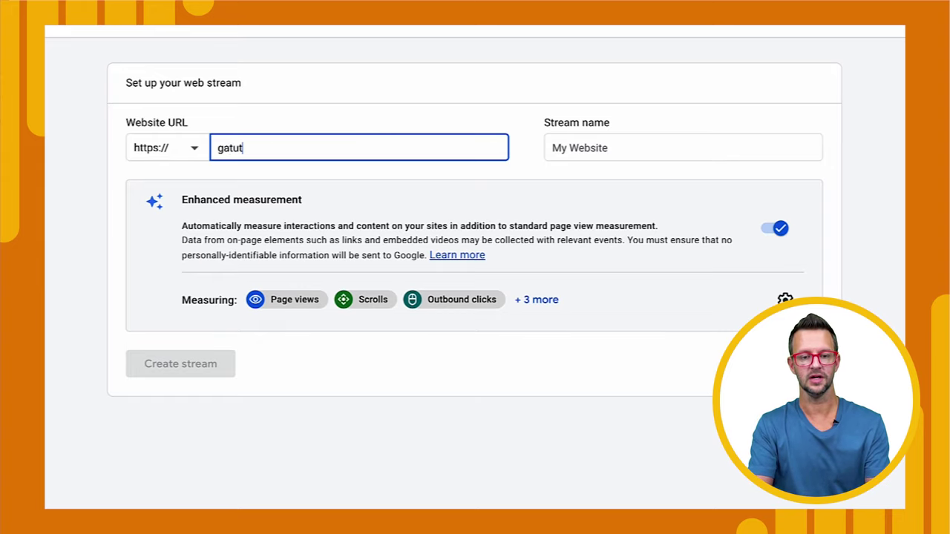
text(orials.com)
key(Tab)
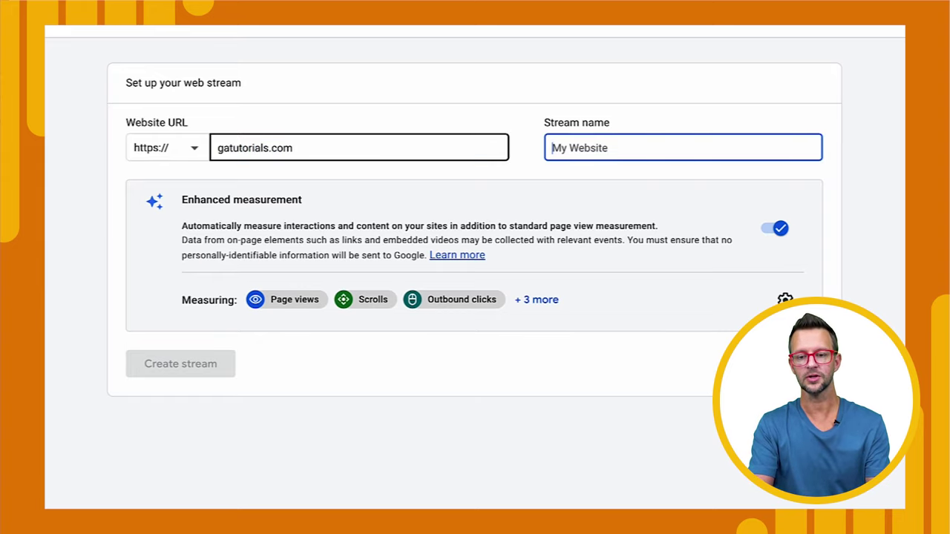
text(GA)
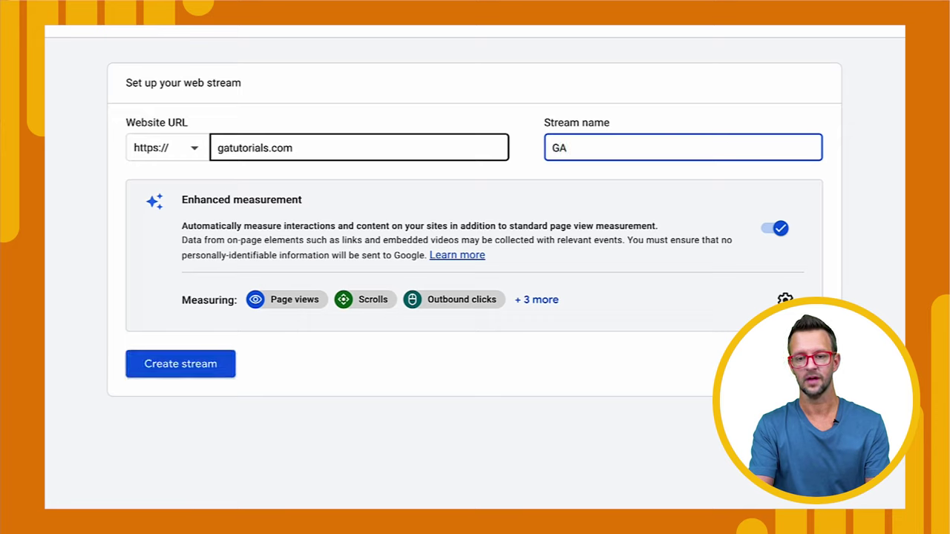
text( Tutoria)
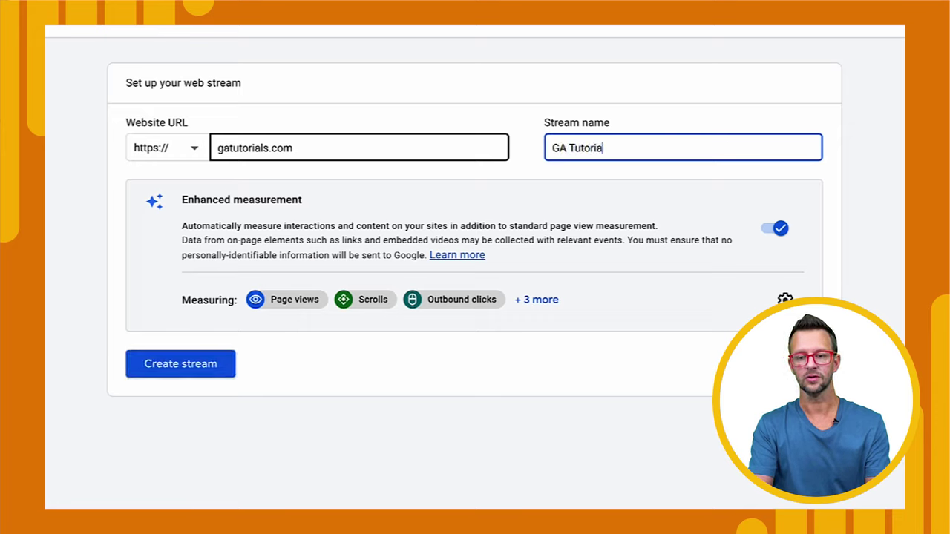
text(ls Website)
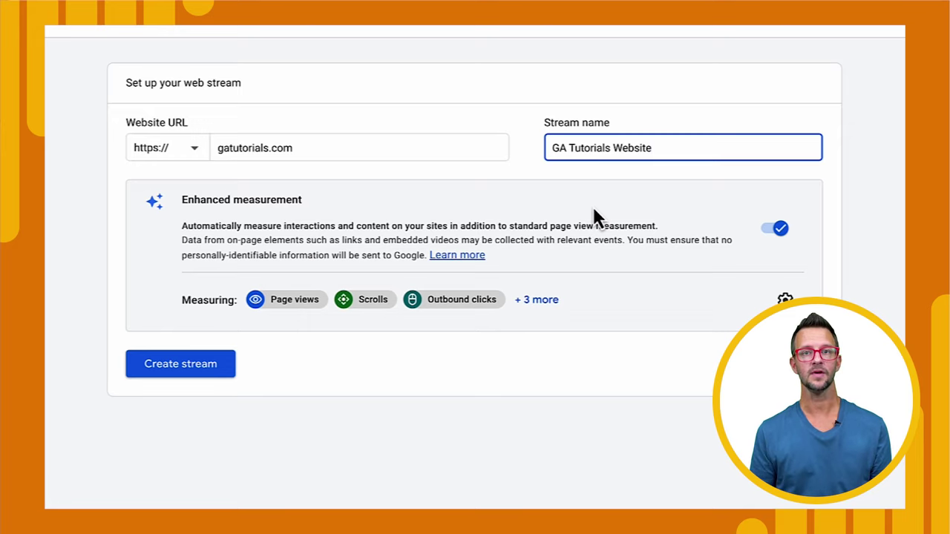
Create the GA Tutorials Website stream and copy its Measurement ID from the stream details.
click(187, 373)
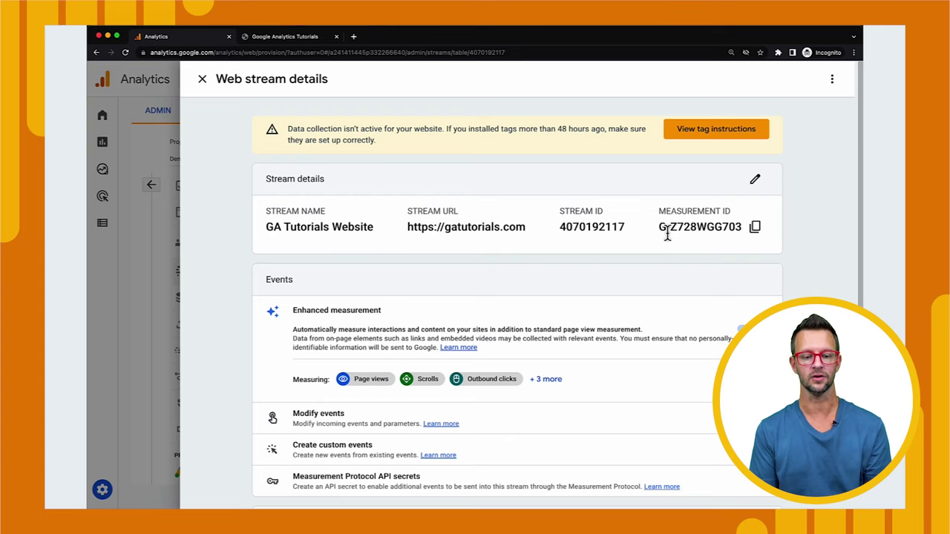
scroll(553, 318, down, 3)
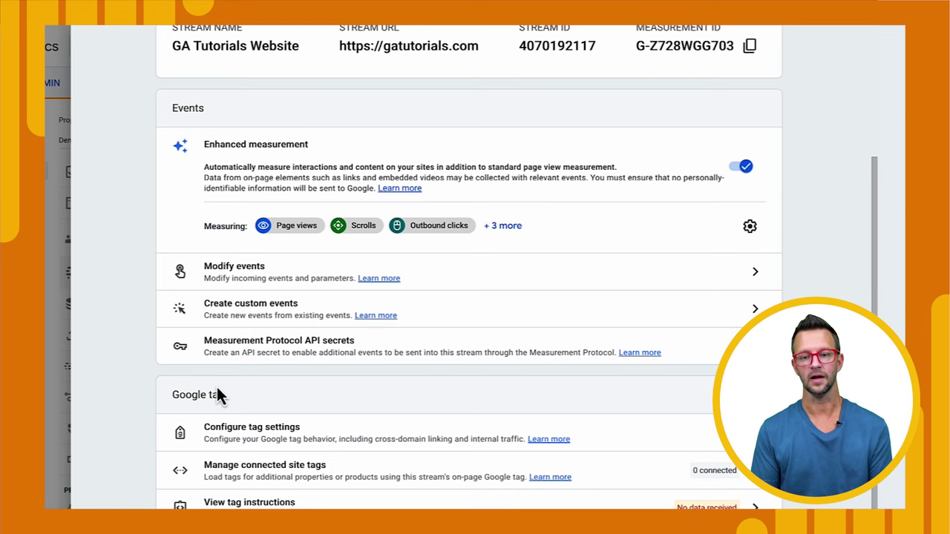
scroll(727, 171, up, 1)
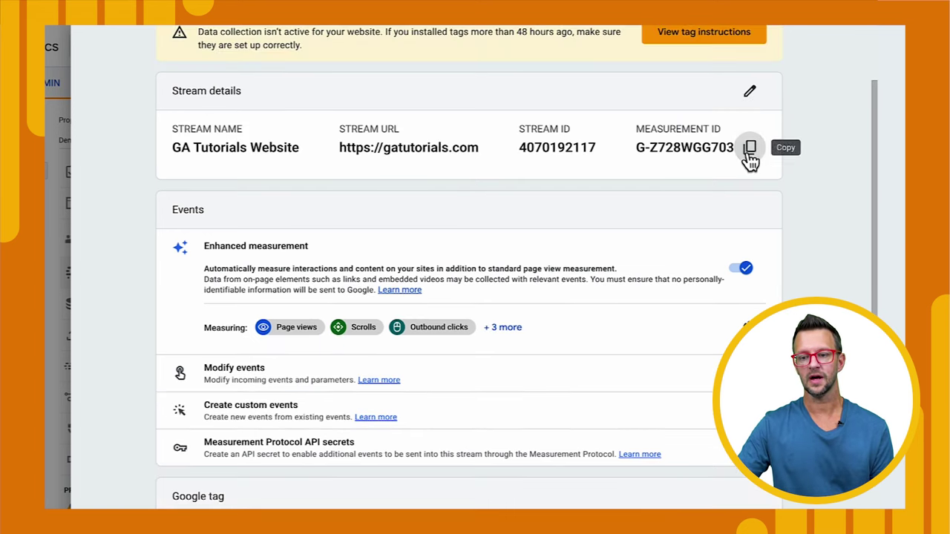
click(749, 156)
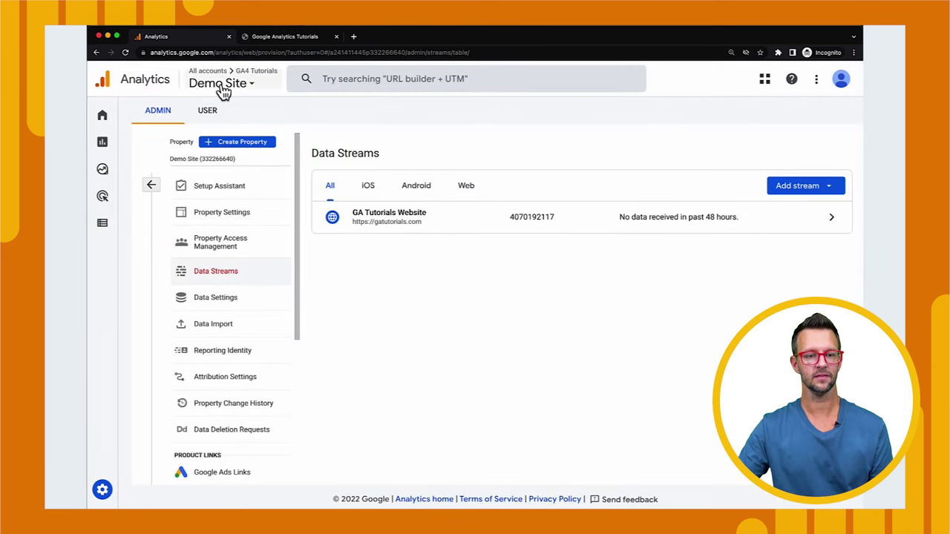
Switch the product picker to Tag Manager and get started in a new tab.
click(221, 84)
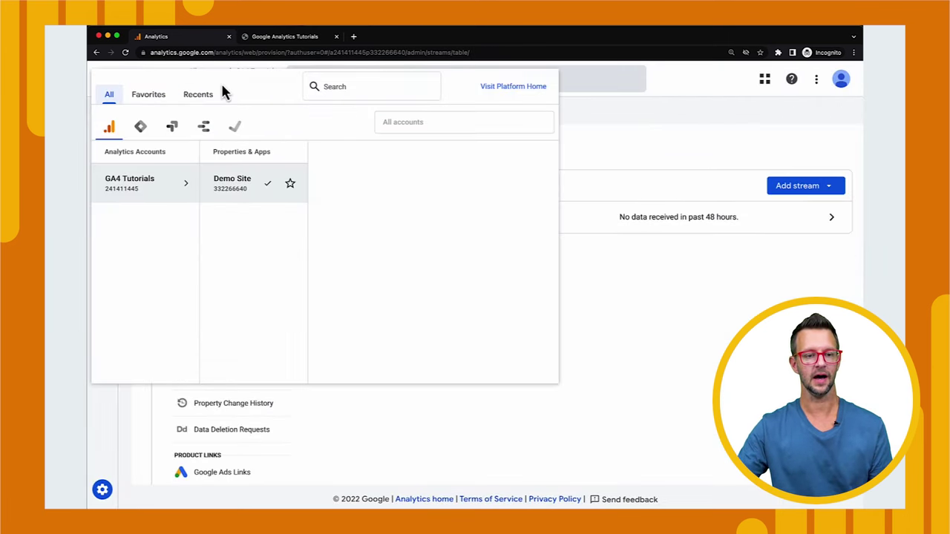
click(141, 134)
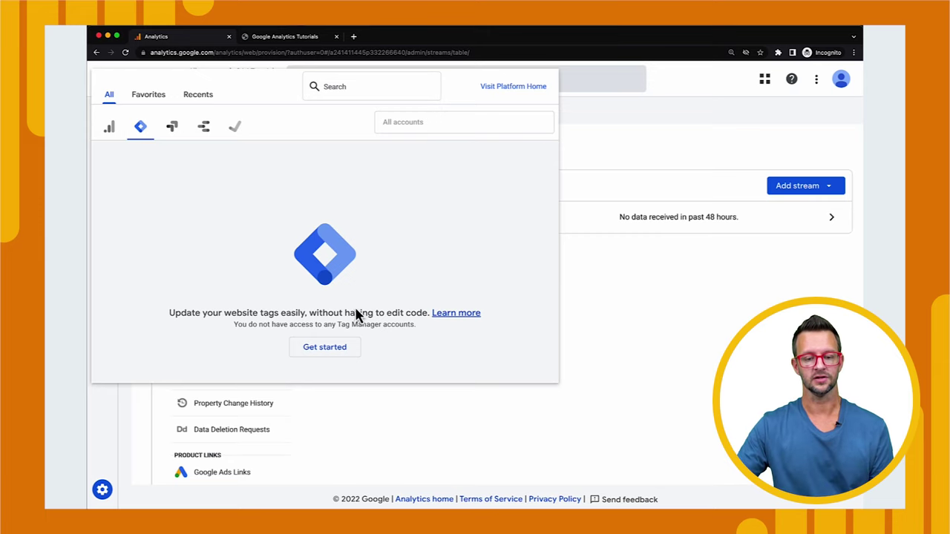
click(326, 349)
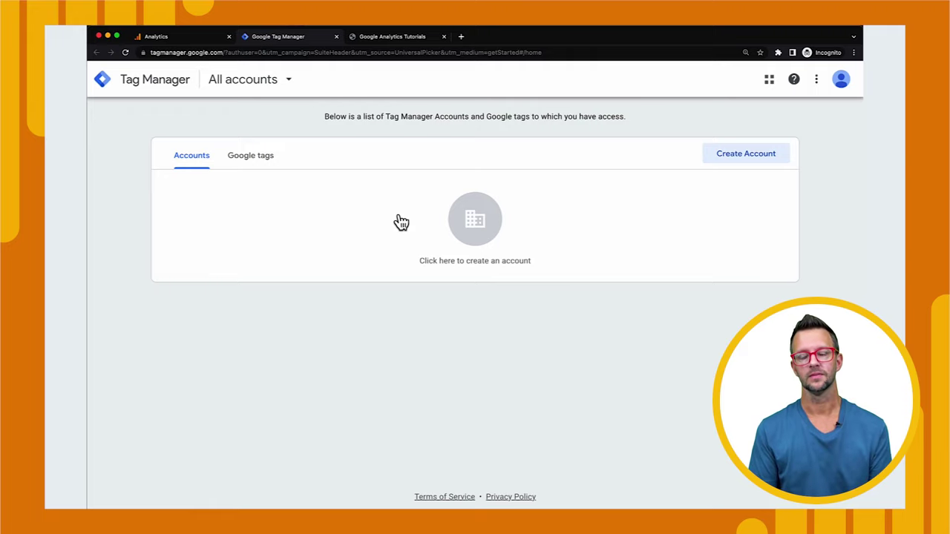
Create account GA Tutorials (United States) with Web container gatutorials.com.
click(739, 154)
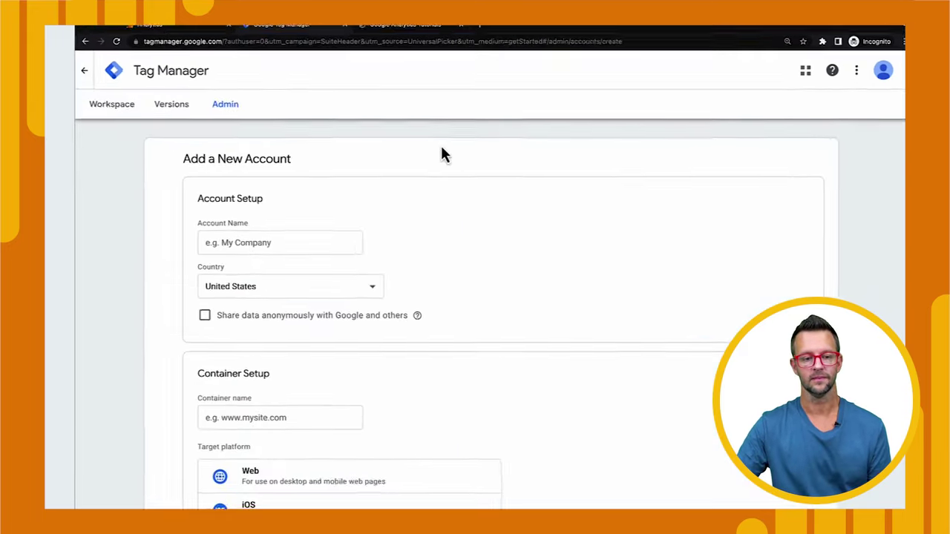
click(297, 242)
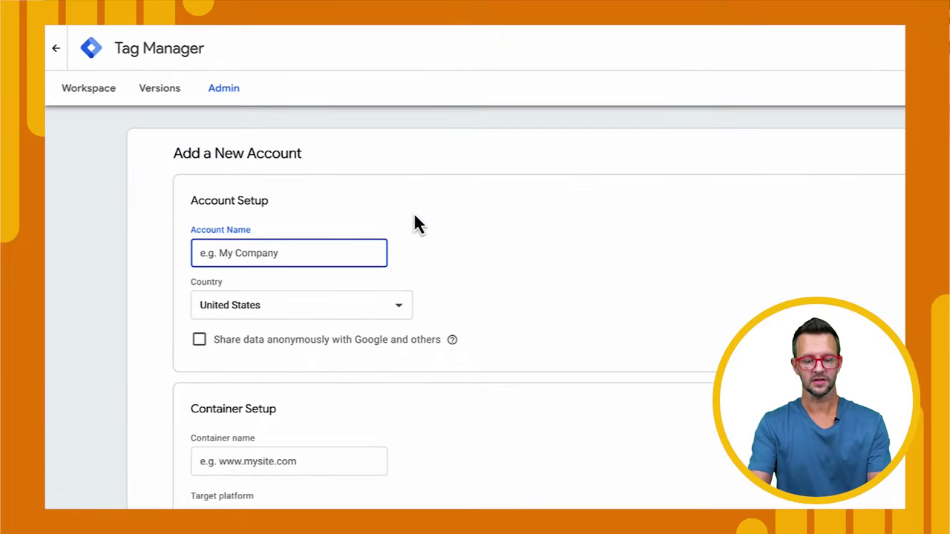
text(GA Tutorials)
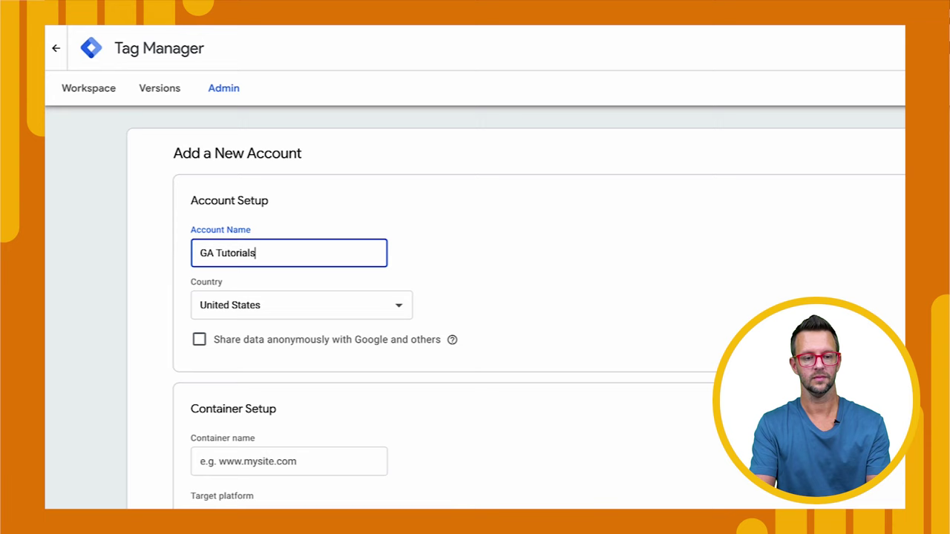
key(Tab)
scroll(446, 217, down, 3)
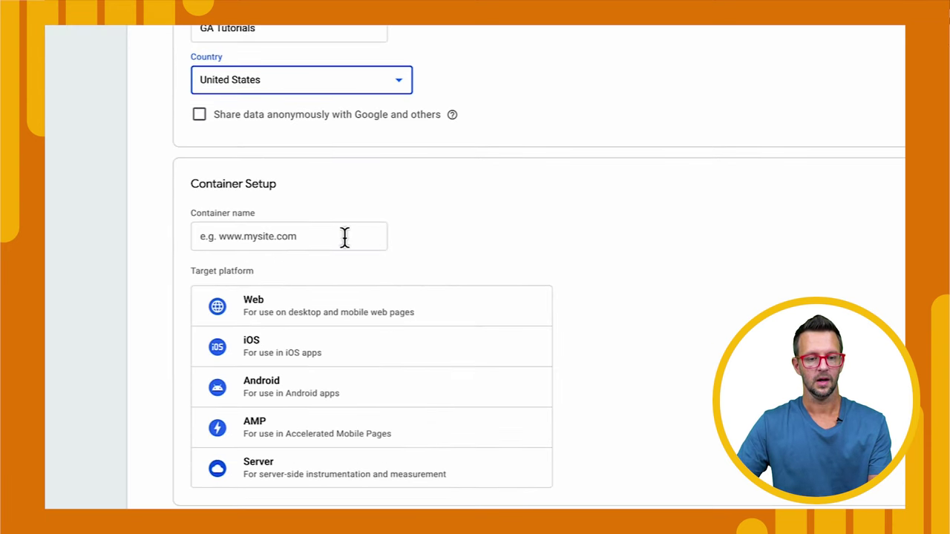
click(346, 236)
text(gatutorials.com)
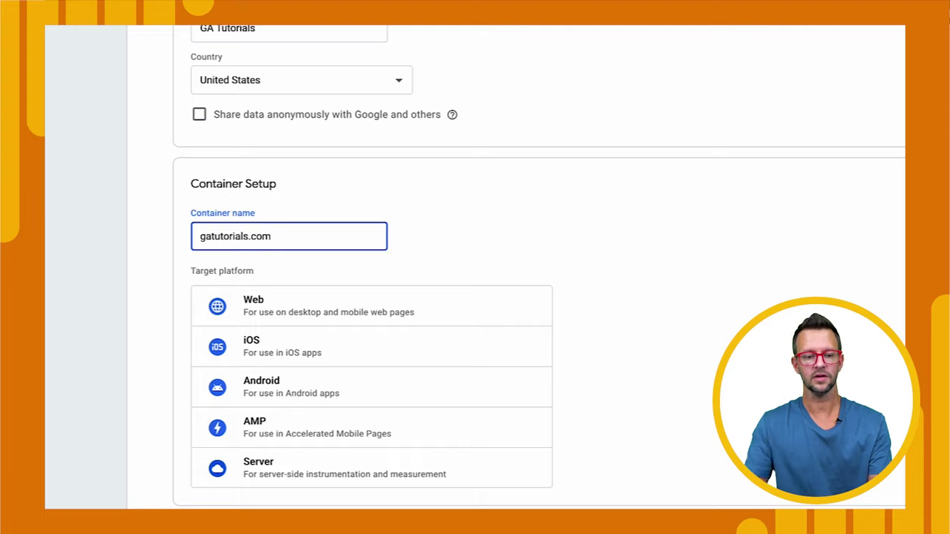
click(293, 310)
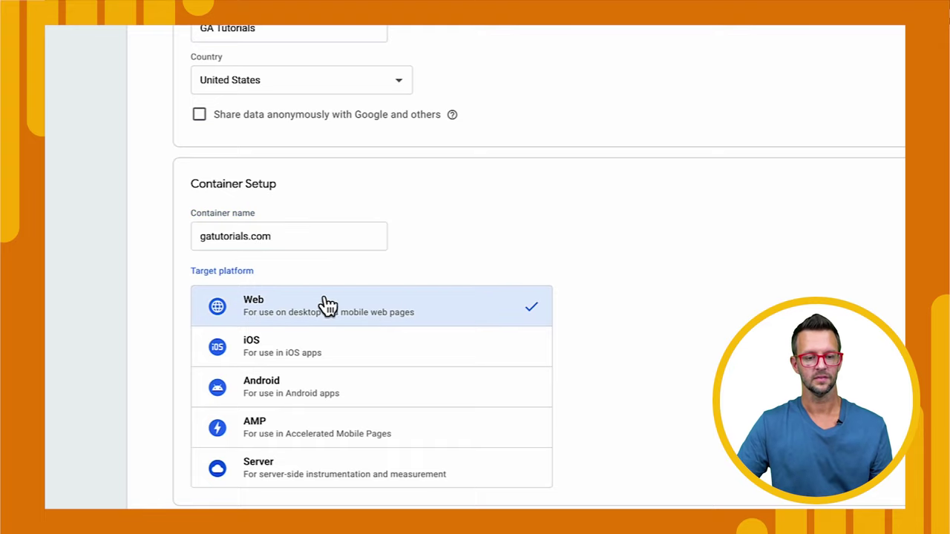
click(223, 460)
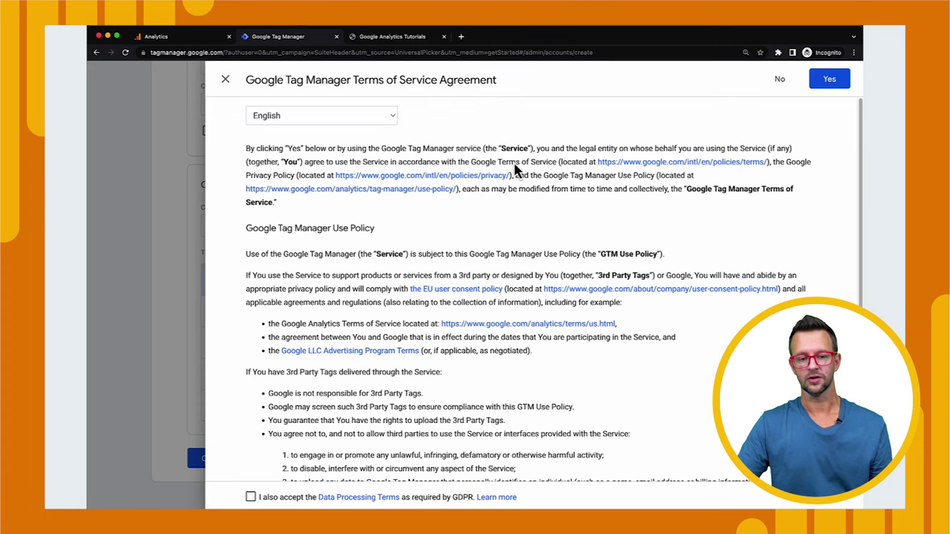
Accept the Tag Manager terms, copy the head snippet, and switch to Visual Studio Code.
click(814, 83)
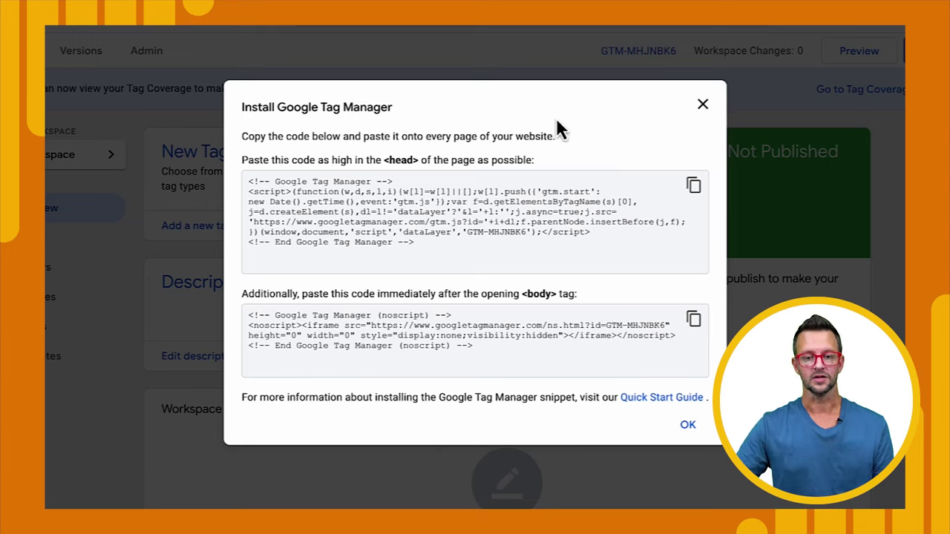
click(695, 187)
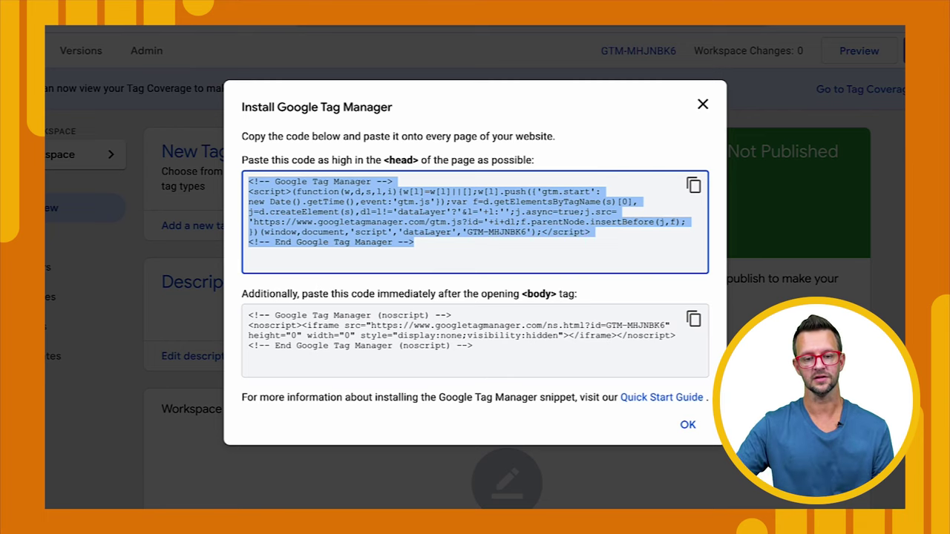
key(super+Tab)
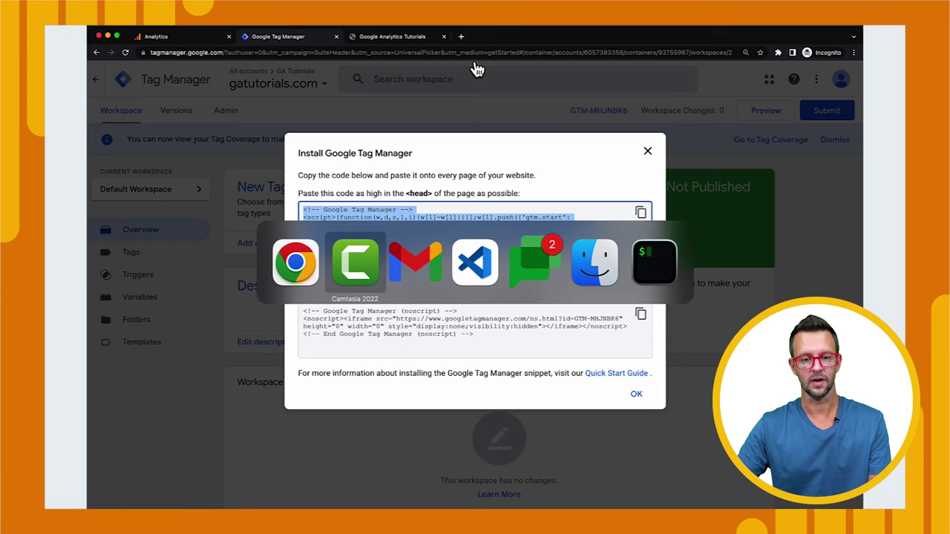
key(super+Tab)
key(super+Tab)
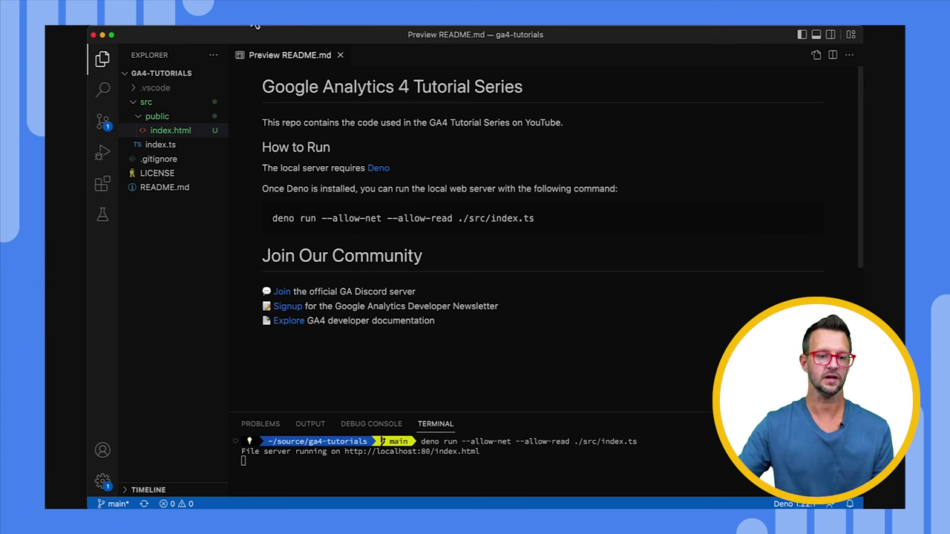
Paste the GTM head snippet into index.html after the line 9 stylesheet link and save.
click(187, 132)
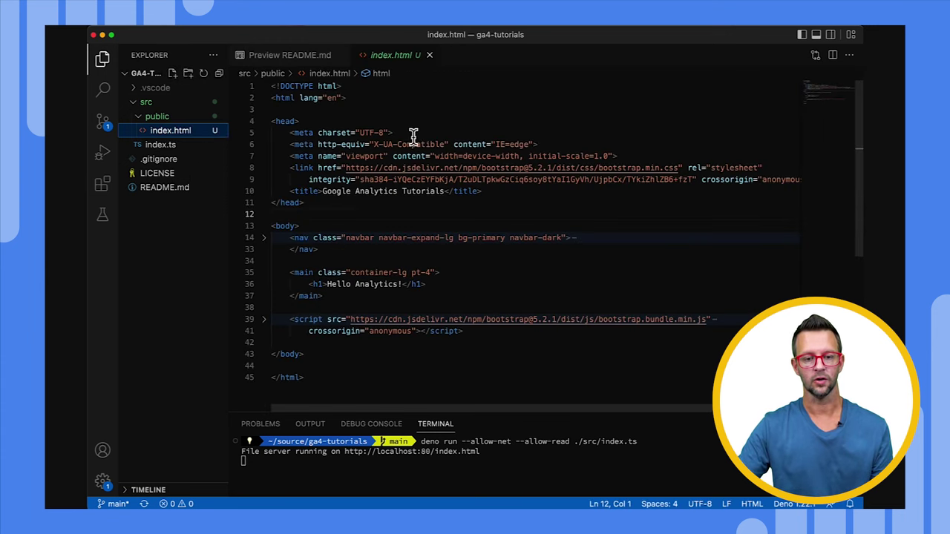
click(748, 183)
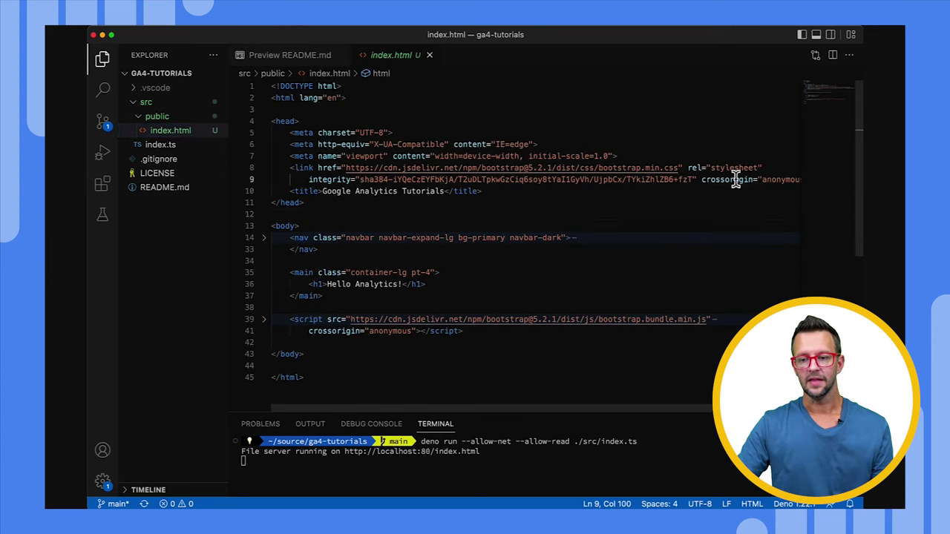
key(End)
key(Return)
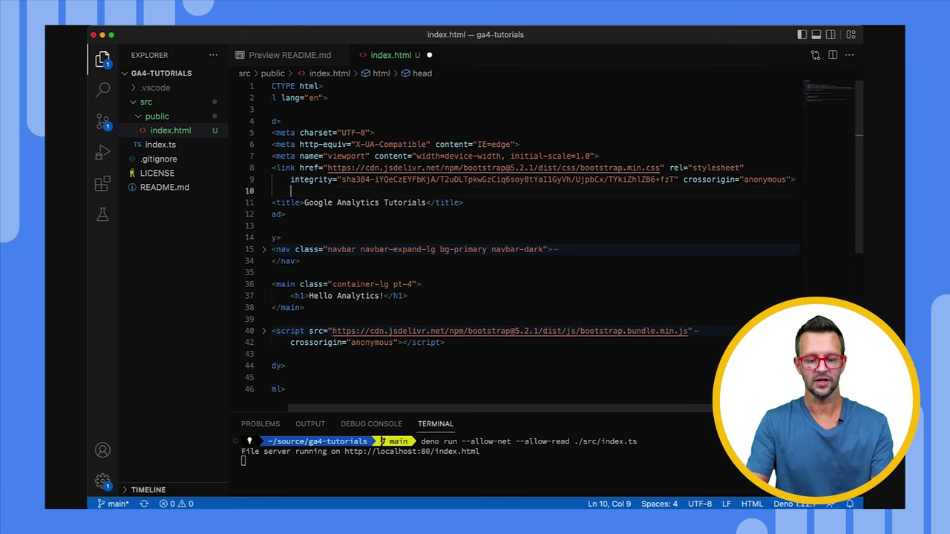
key(super+v)
key(super+s)
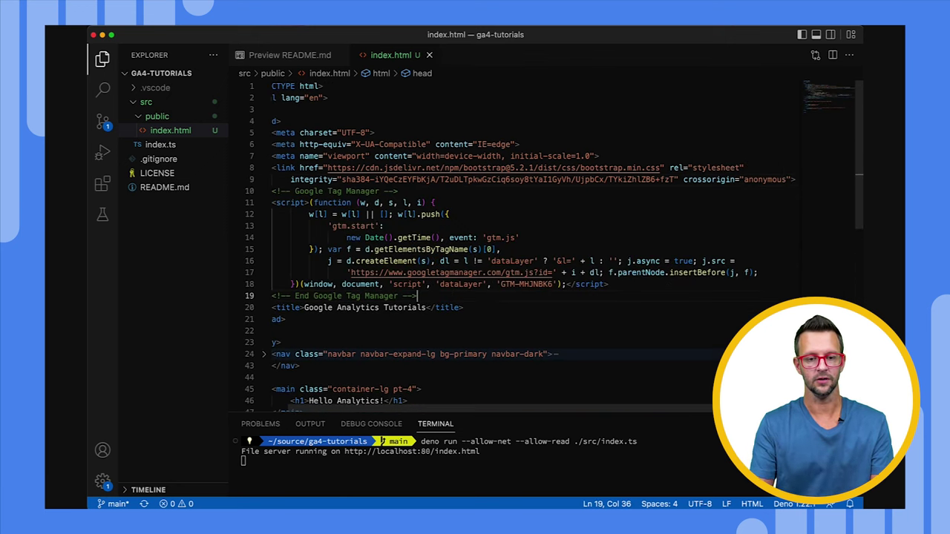
scroll(606, 186, down, 5)
scroll(470, 126, up, 3)
scroll(470, 126, up, 4)
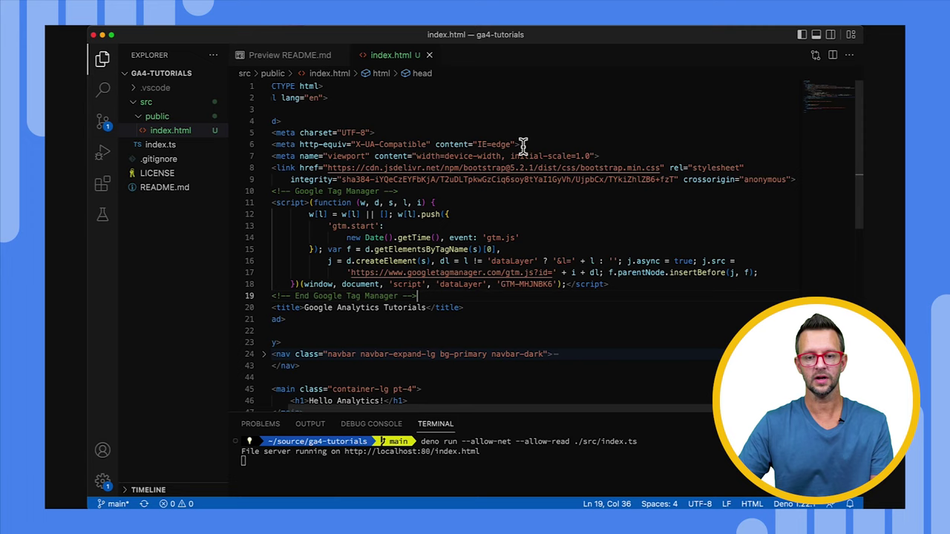
drag(500, 285, 556, 286)
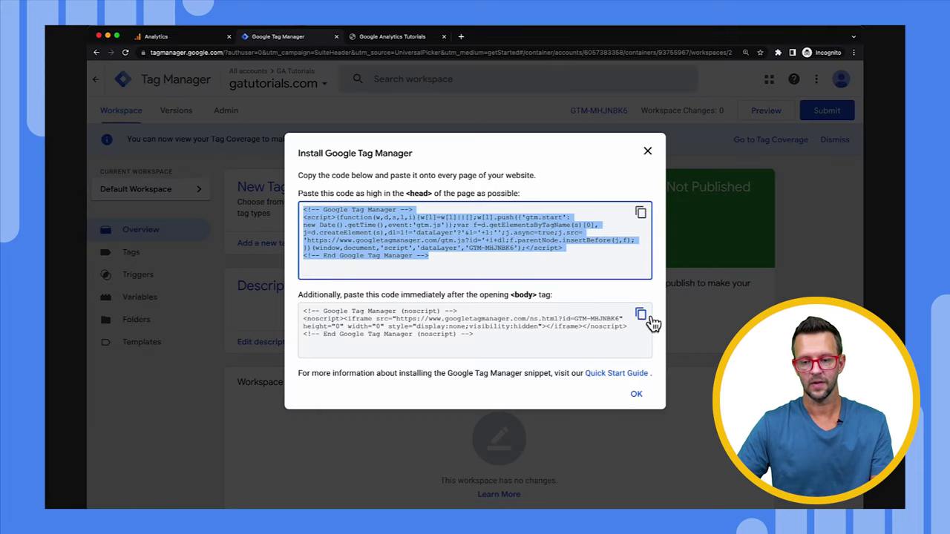
Paste the GTM noscript body snippet on line 52 of index.html, before the closing body tag, and save.
click(641, 316)
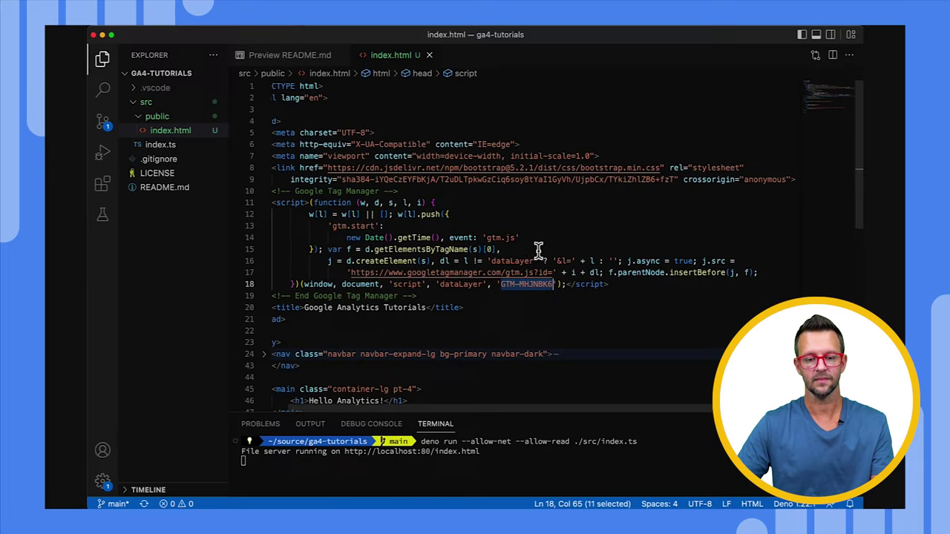
scroll(534, 250, down, 10)
scroll(530, 250, up, 4)
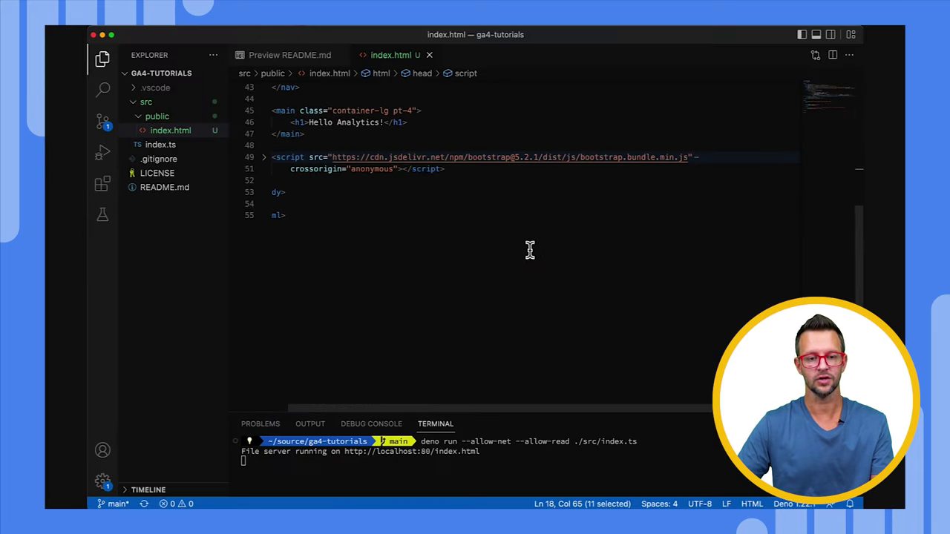
scroll(530, 250, up, 10)
click(396, 310)
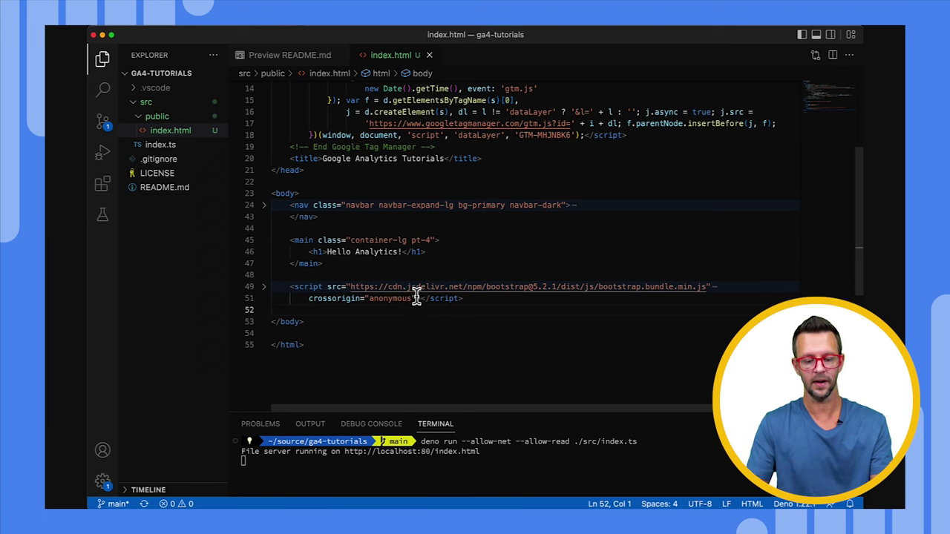
key(super+v)
key(super+s)
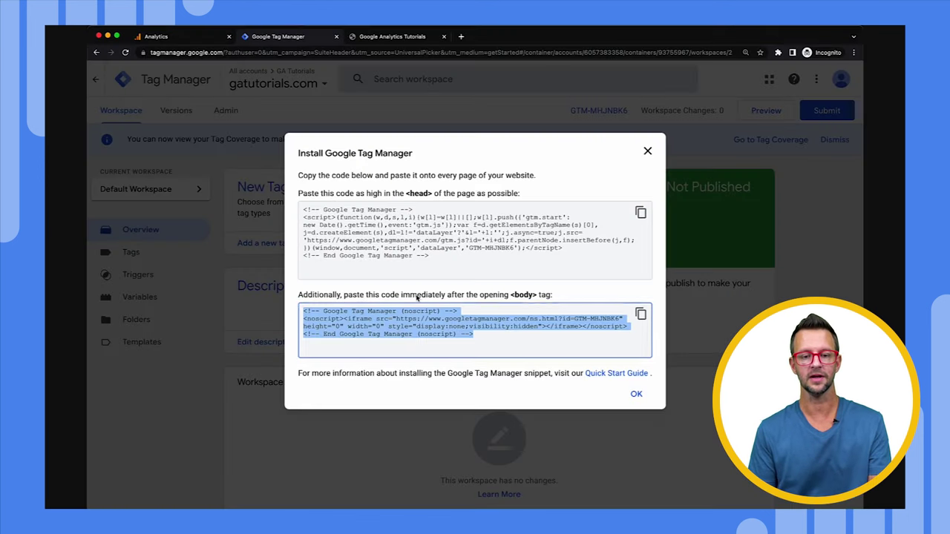
Close the Install Google Tag Manager dialog and go to the container's Tags page.
click(648, 152)
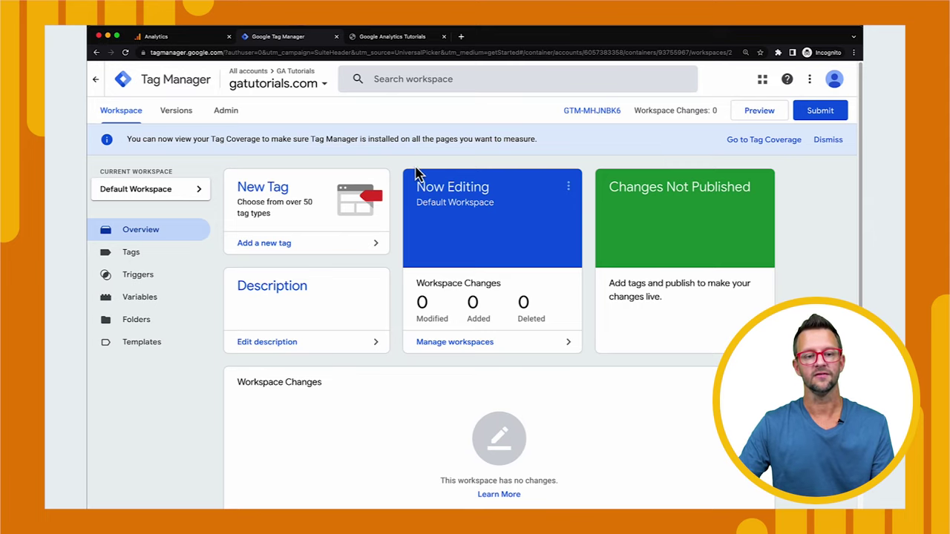
click(157, 252)
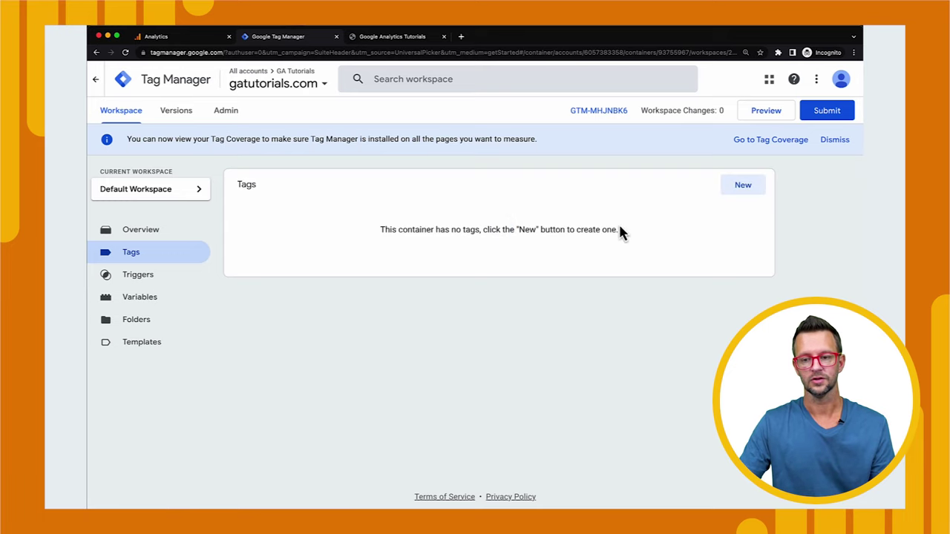
Create a new tag of type Google Analytics: GA4 Configuration and focus its Measurement ID field.
click(737, 191)
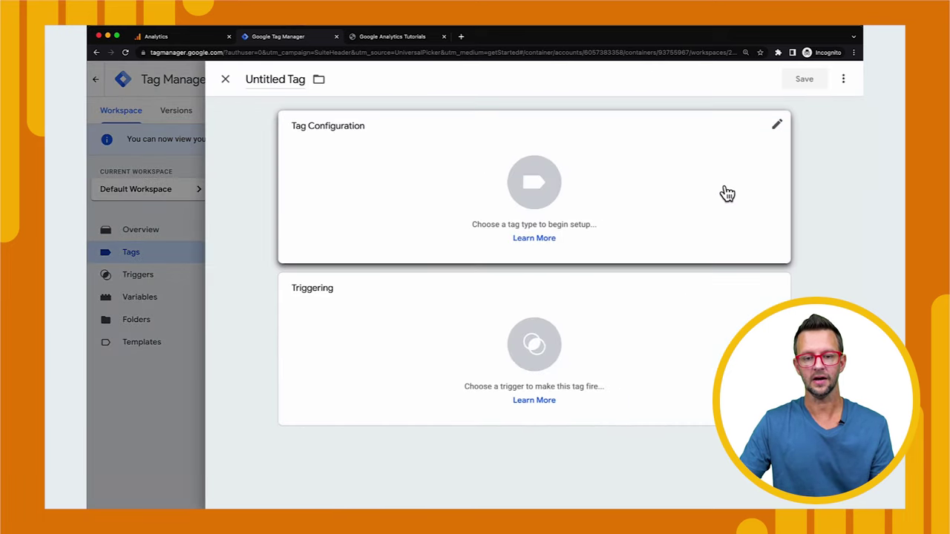
click(778, 130)
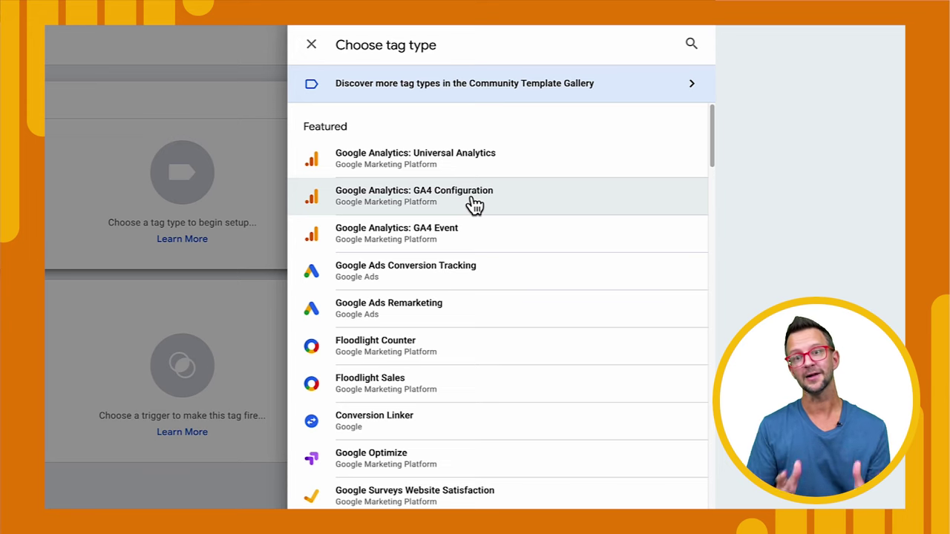
click(475, 206)
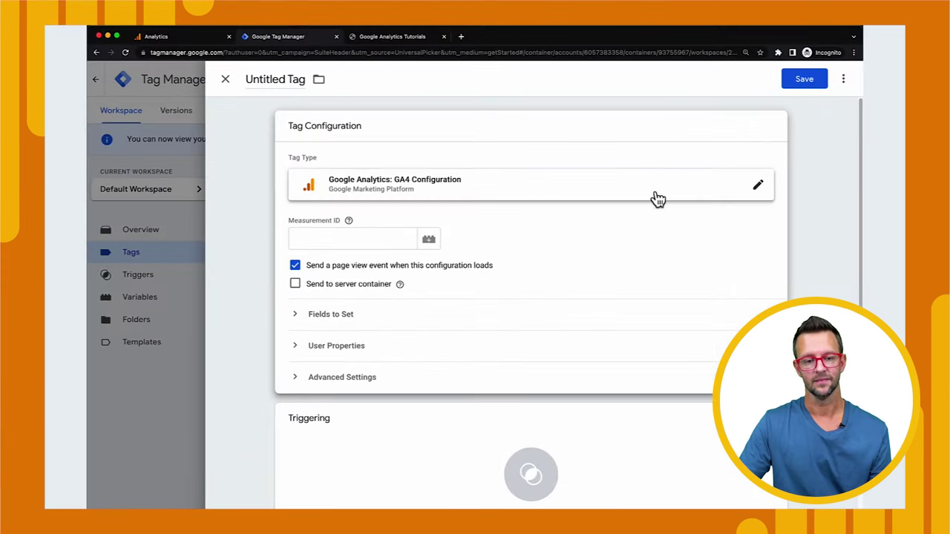
click(350, 239)
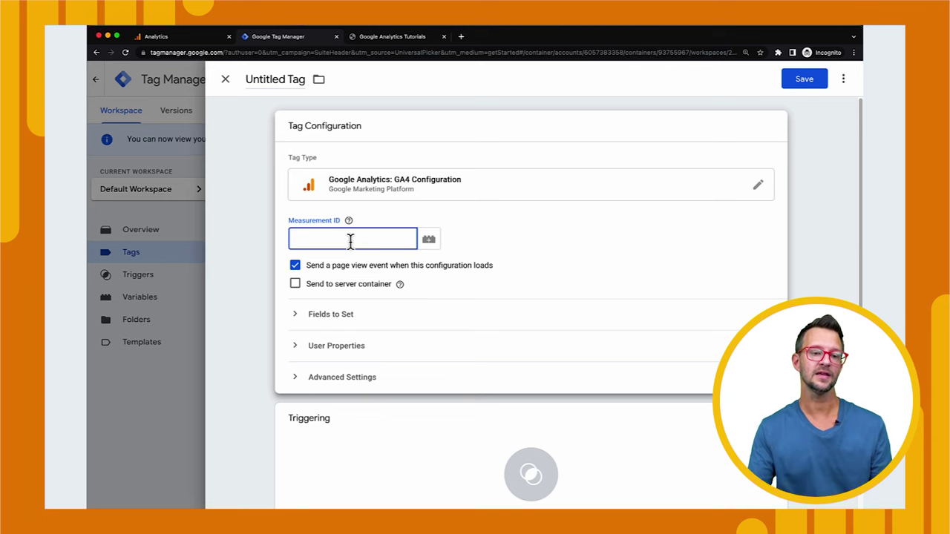
Copy the Measurement ID from the GA Tutorials Website stream details in Analytics.
click(213, 41)
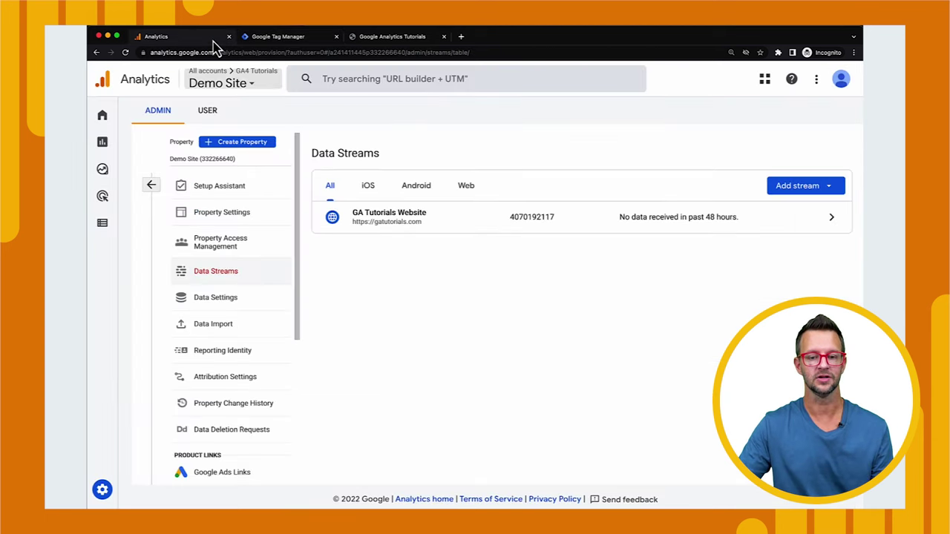
click(613, 223)
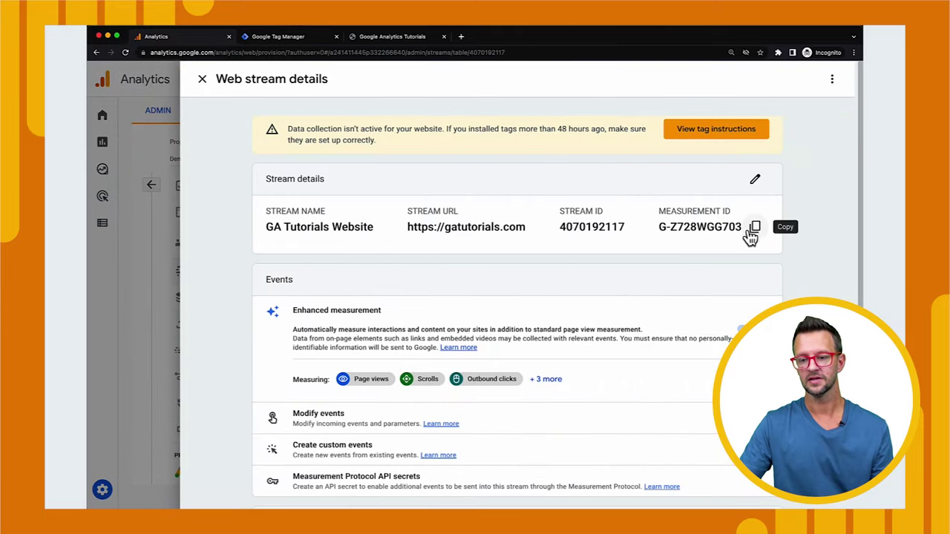
click(754, 226)
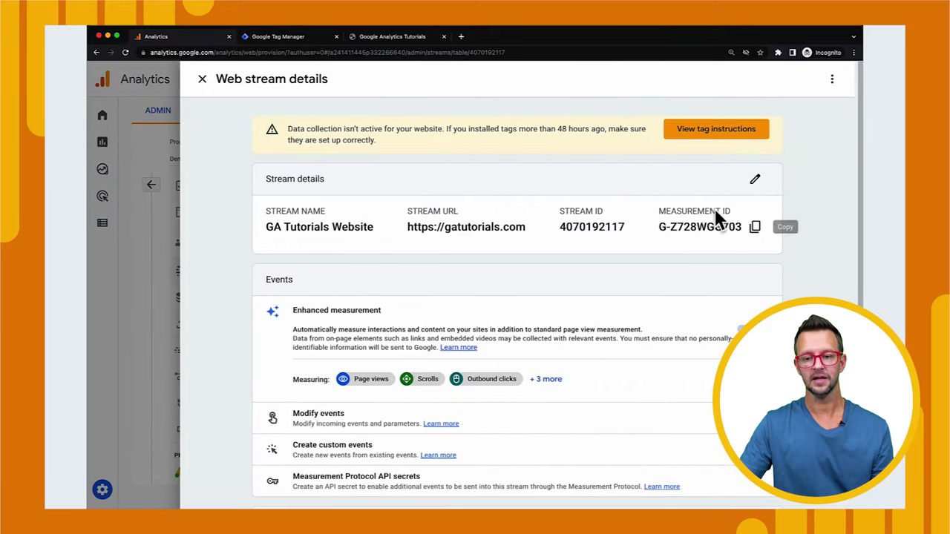
Paste the Measurement ID into the GA4 tag and set it to fire on All Pages.
click(278, 36)
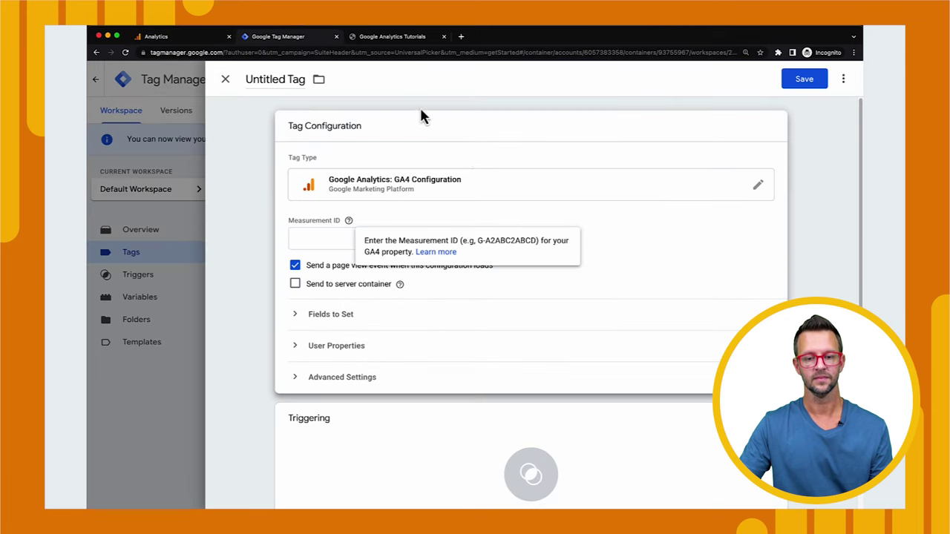
click(328, 236)
key(super+v)
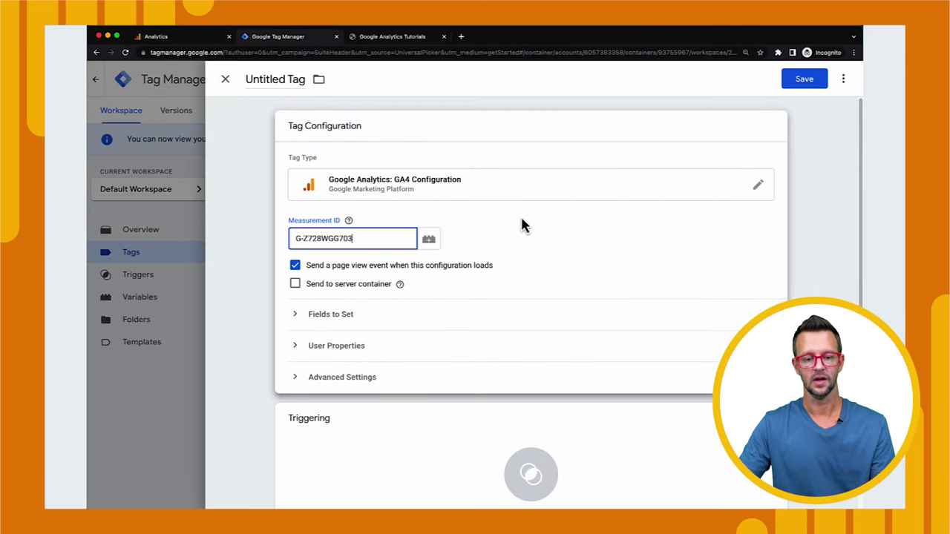
scroll(521, 225, down, 2)
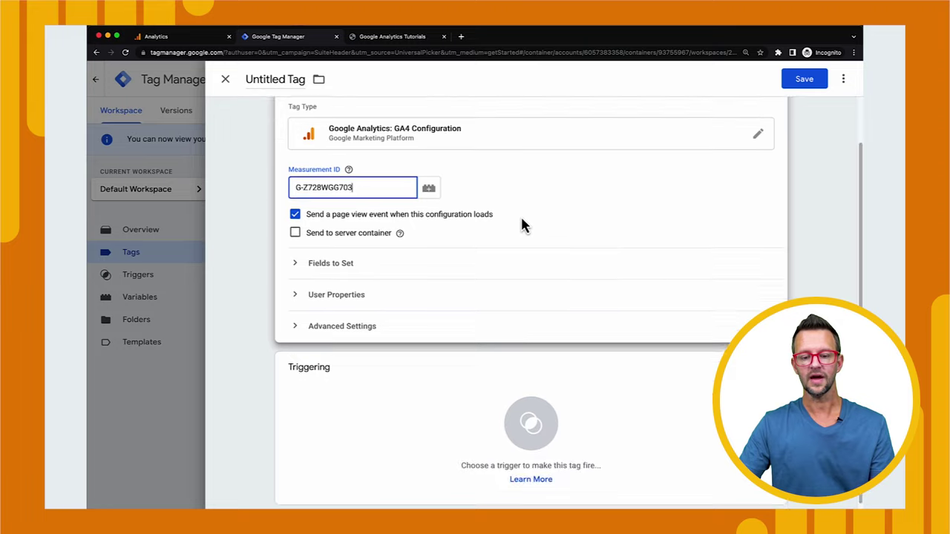
click(531, 413)
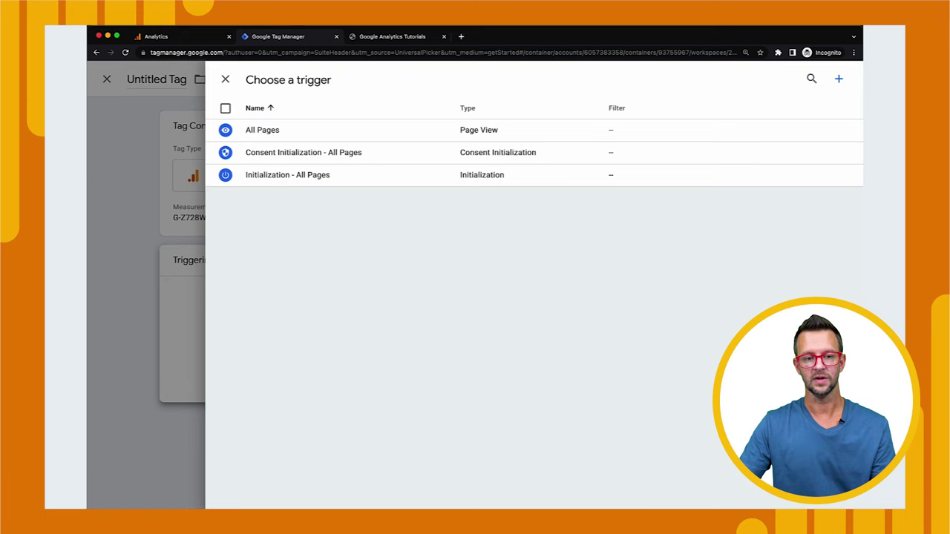
click(349, 134)
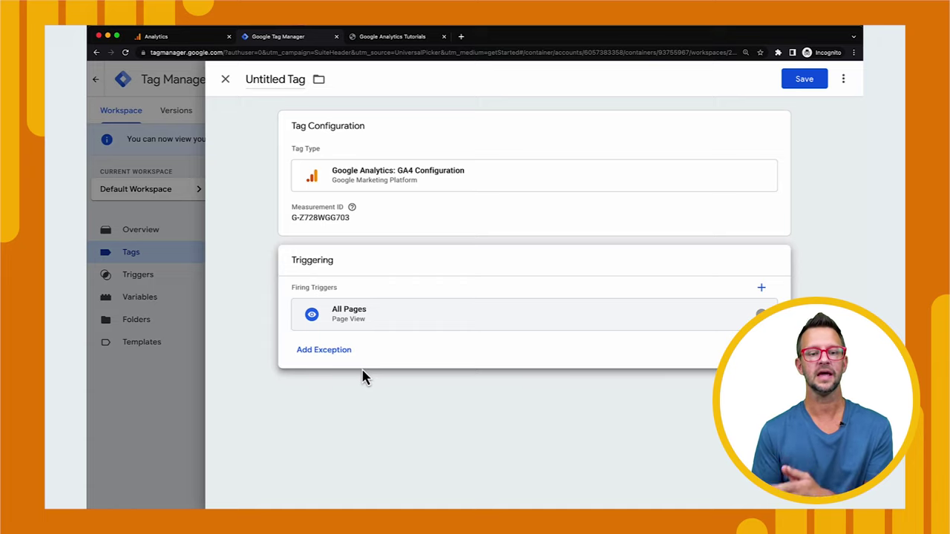
Rename the tag 'GA4 Config - Website' and save it.
click(284, 74)
key(ctrl+a)
key(Left)
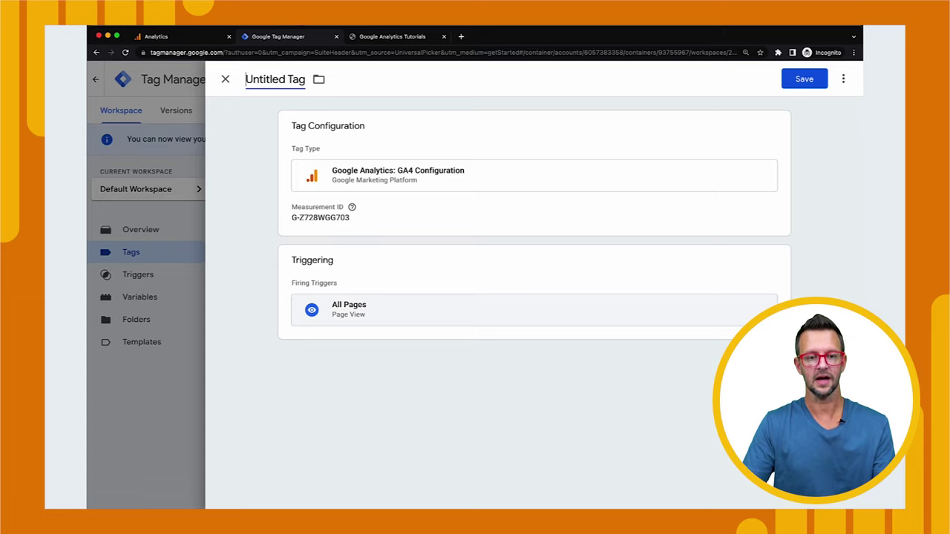
key(ctrl+a)
text(G)
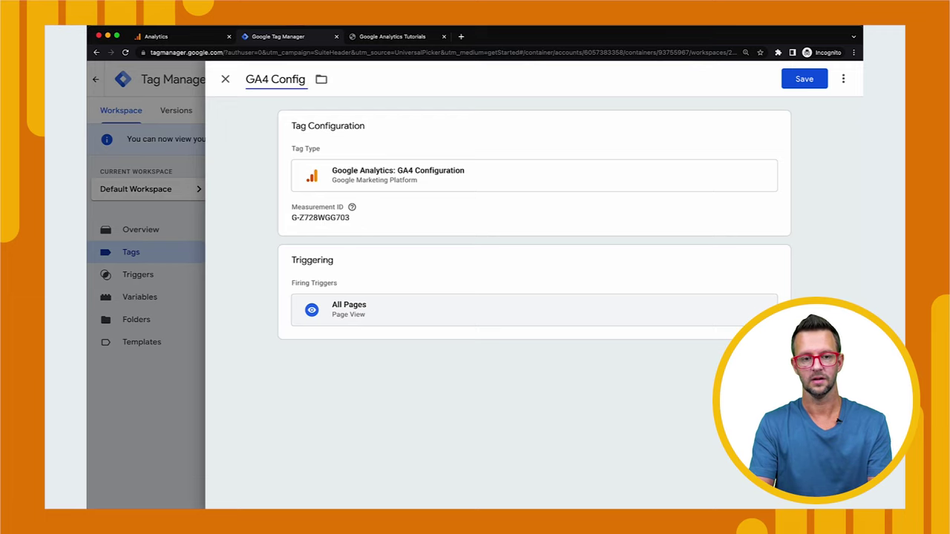
text(A4 Config - Website)
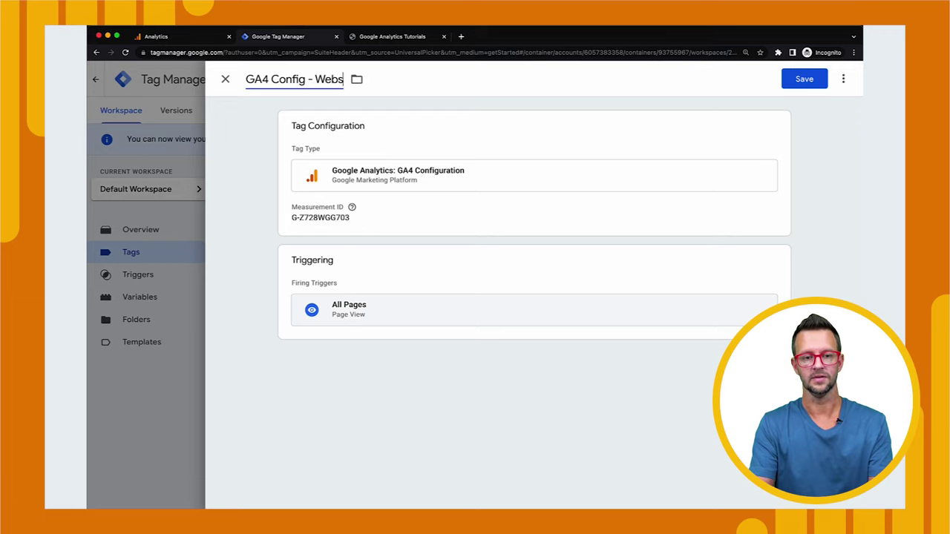
click(806, 80)
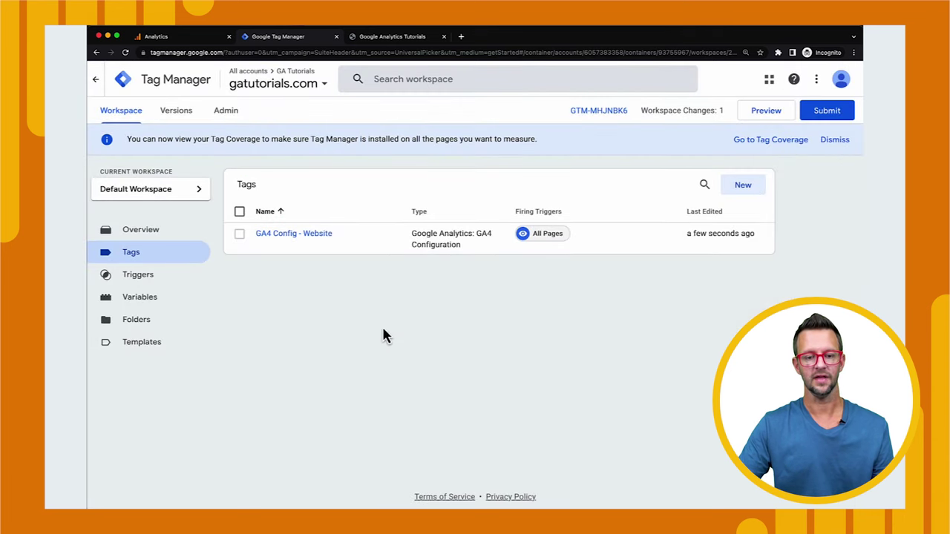
Submit and publish the GA4 Config - Website tag as Version 2 without a description, then return to the tutorials site.
click(826, 113)
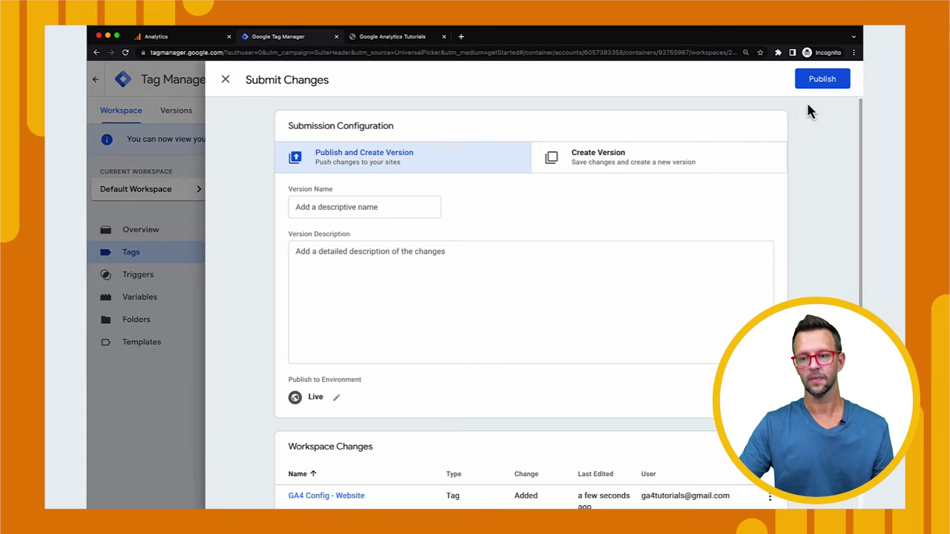
click(822, 92)
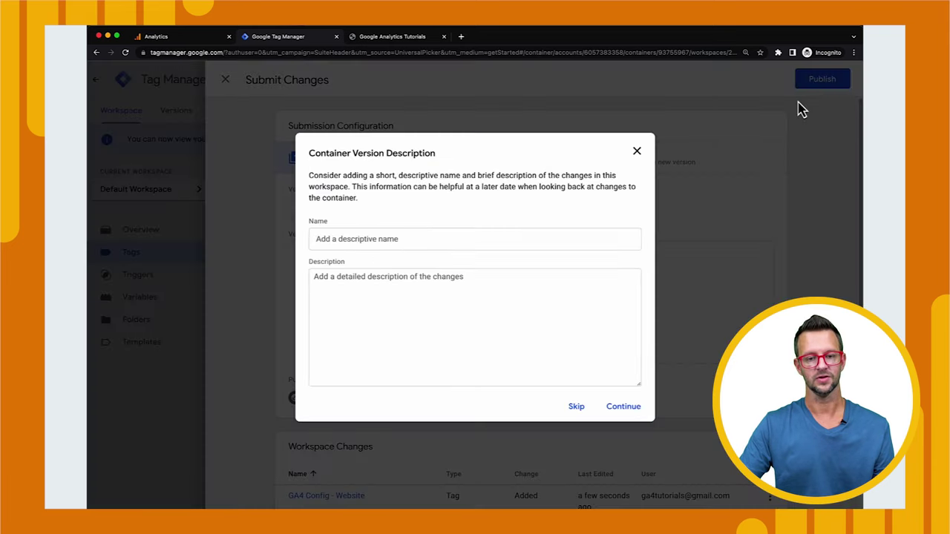
click(622, 408)
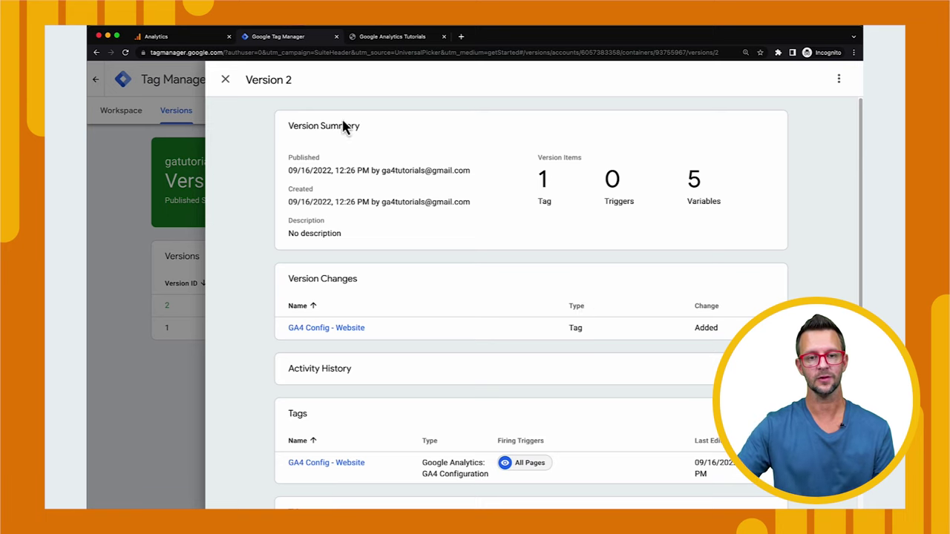
click(403, 38)
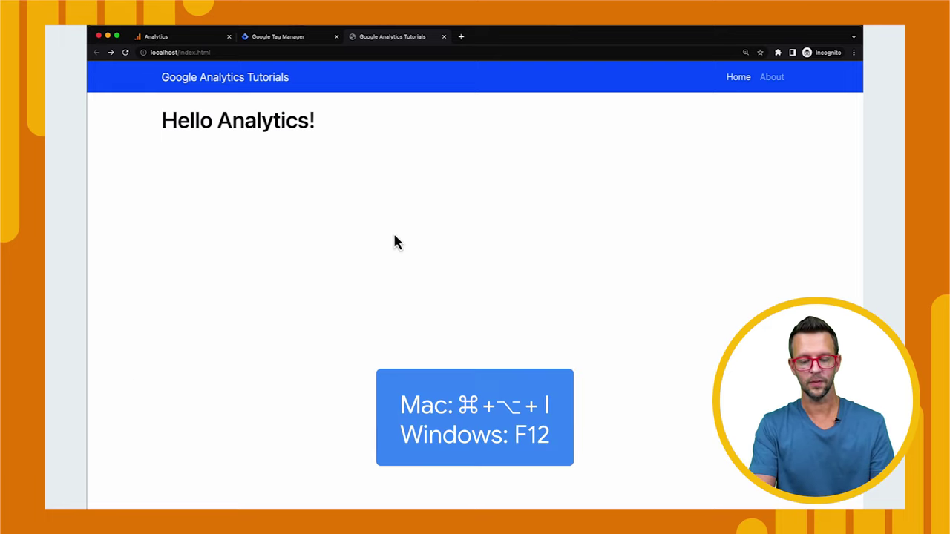
Open a taller DevTools panel on the Hello Analytics! page showing Network, with the Console drawer closed.
key(super+alt+i)
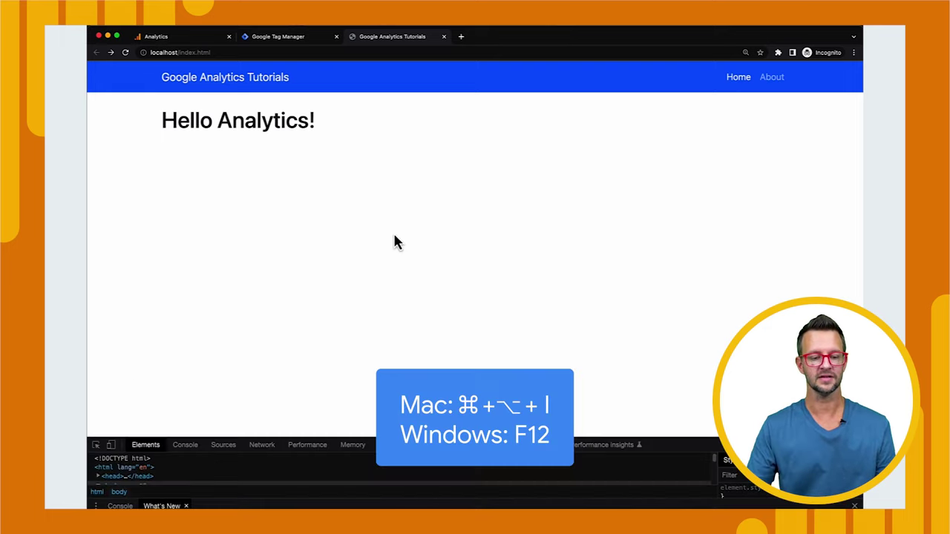
drag(433, 445, 433, 297)
click(264, 291)
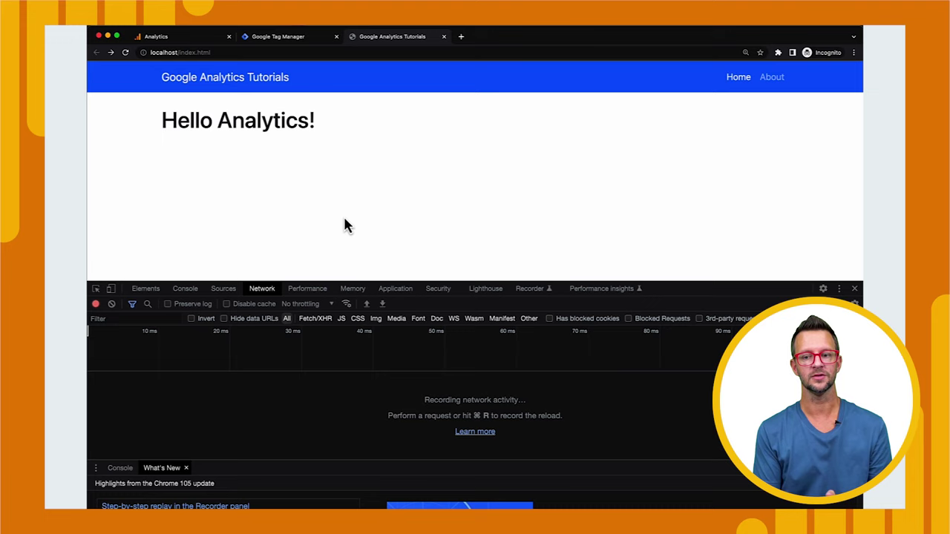
click(854, 466)
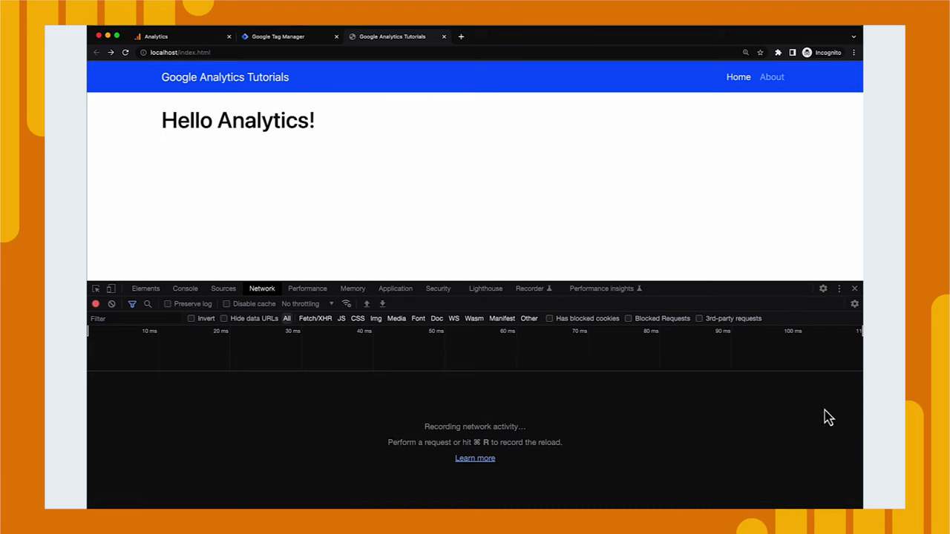
Reload the page and inspect the headers of the gtm.js request and the first collect request.
key(super+r)
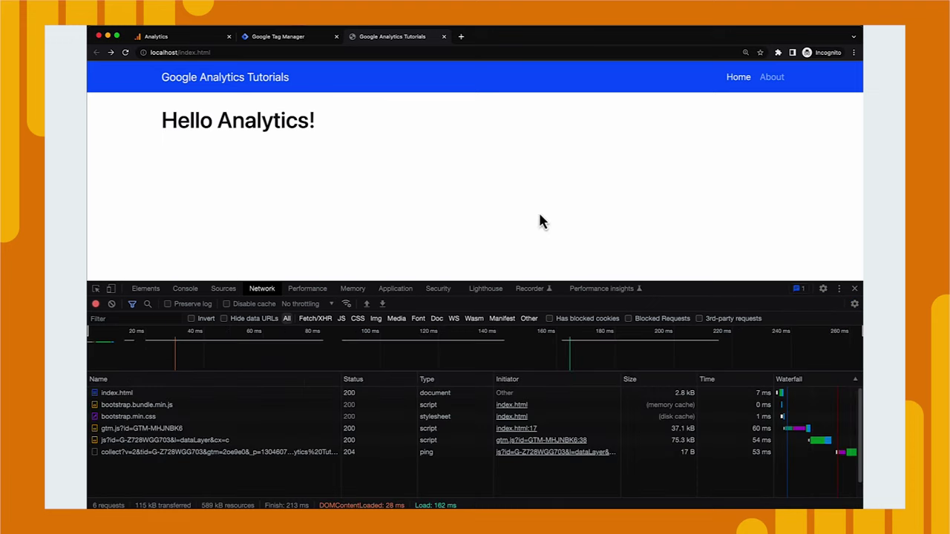
click(140, 430)
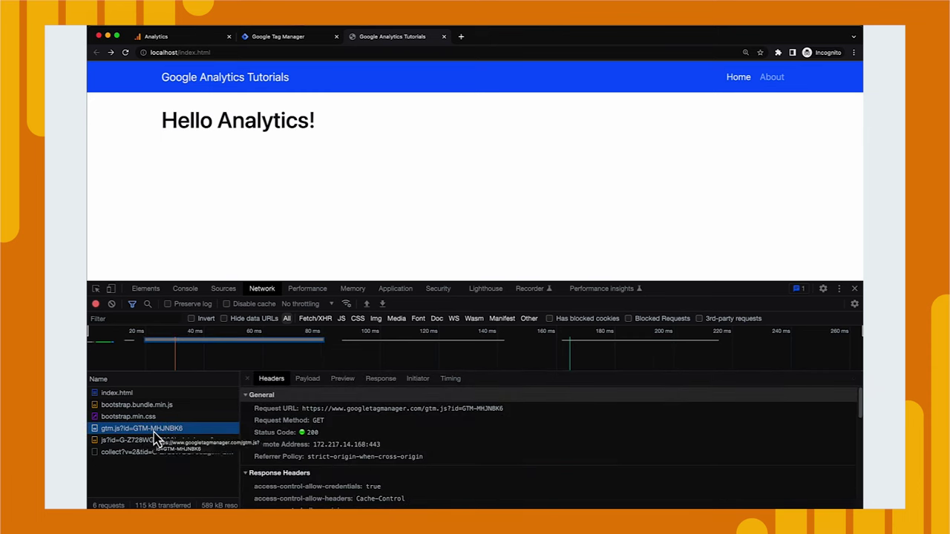
click(247, 378)
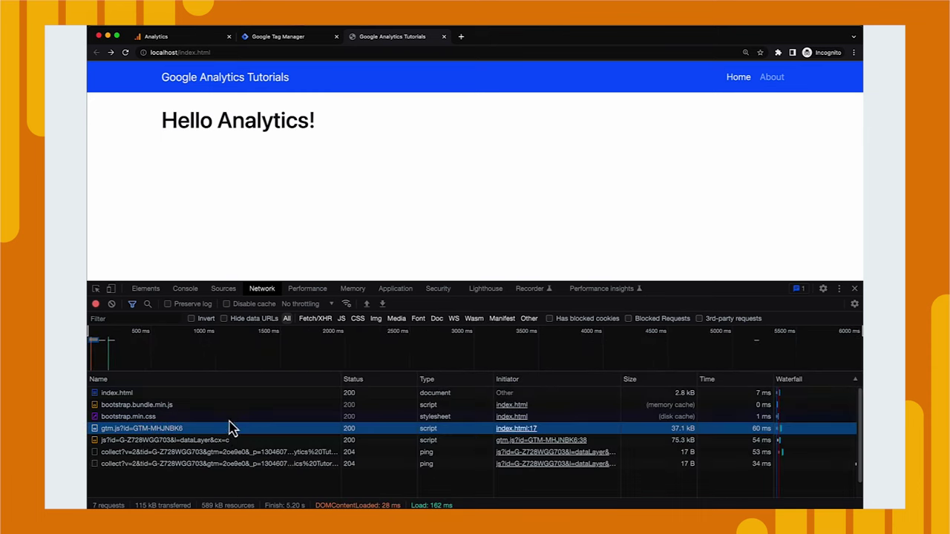
click(198, 453)
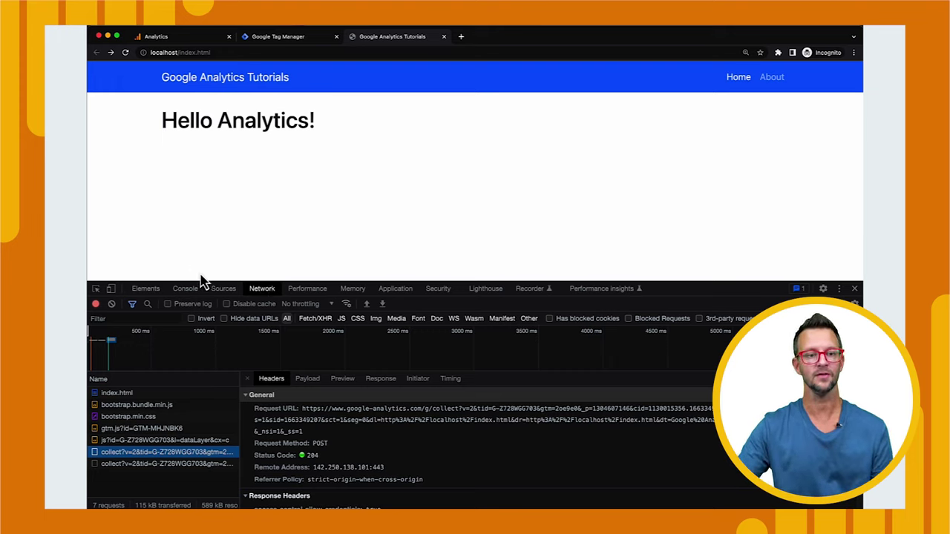
In the Analytics tab, close the Web stream details and go to Demo Site's Home page.
click(208, 39)
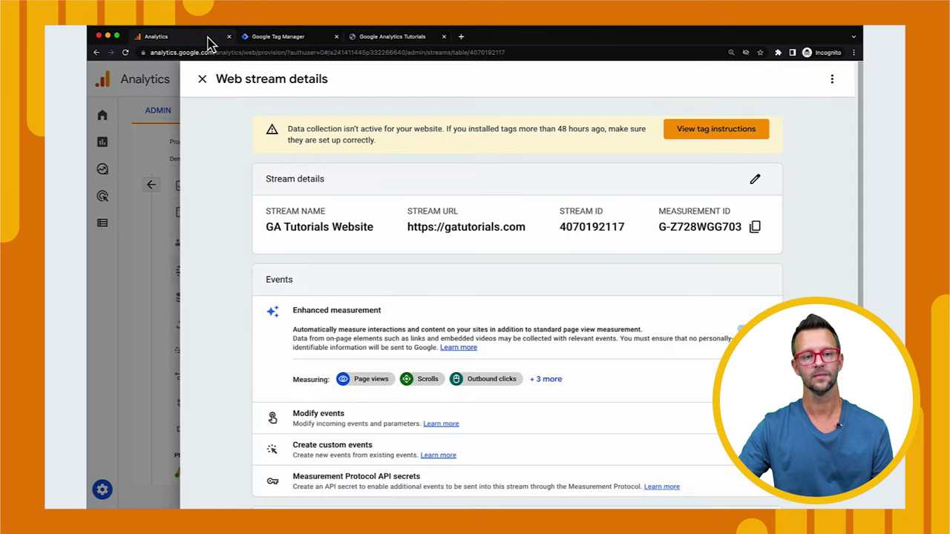
click(203, 79)
click(103, 117)
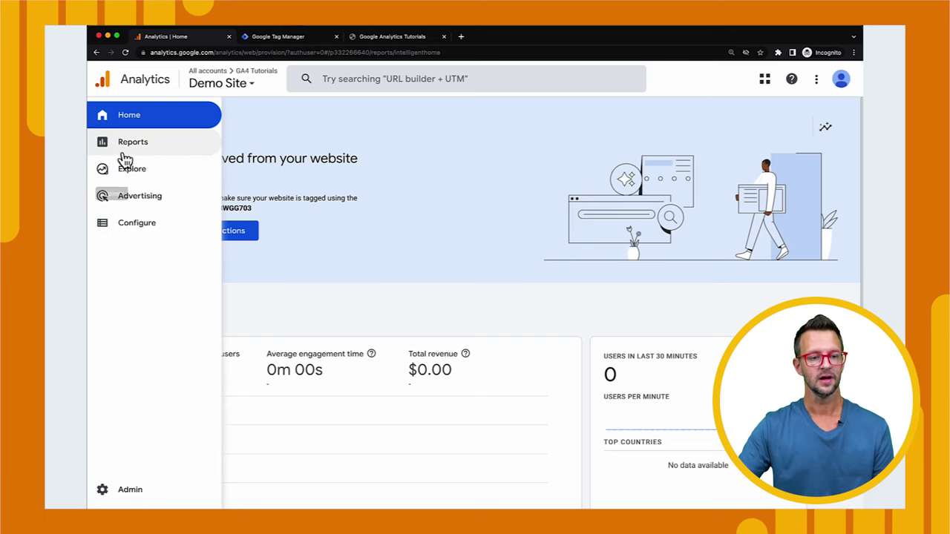
Open Reports > Realtime for Demo Site and dismiss the Filter data tip.
click(138, 146)
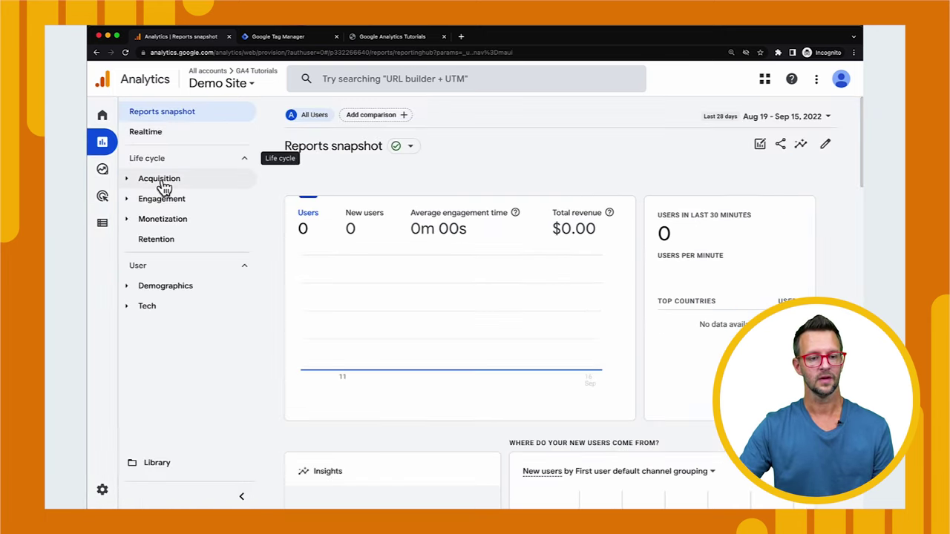
click(165, 135)
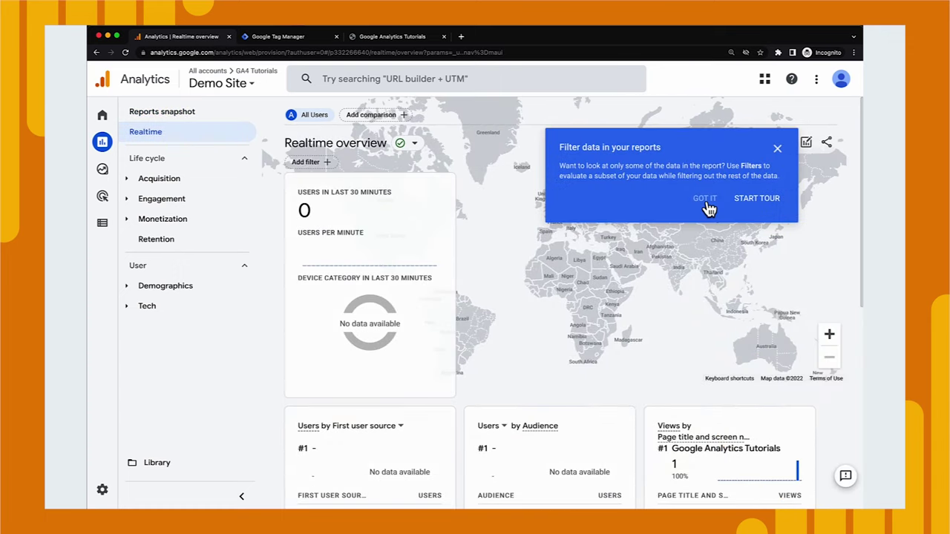
click(777, 149)
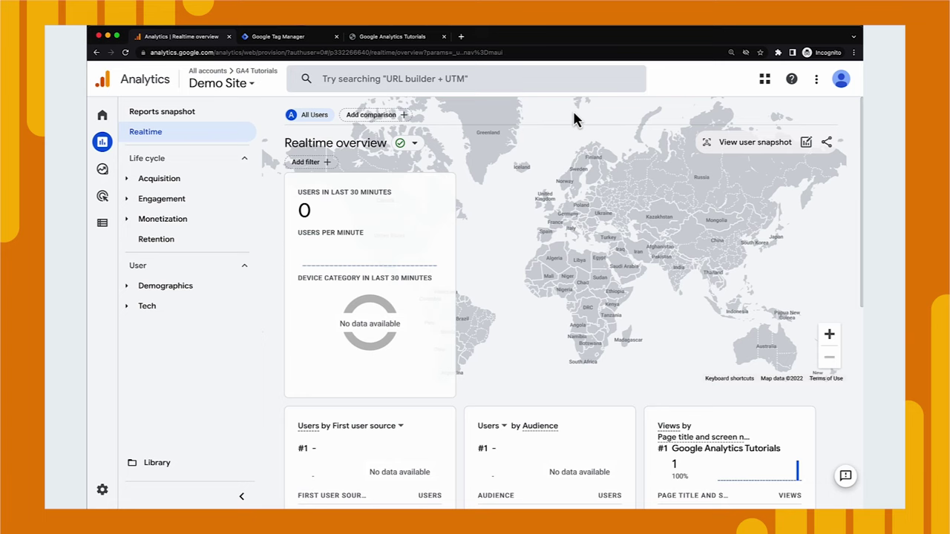